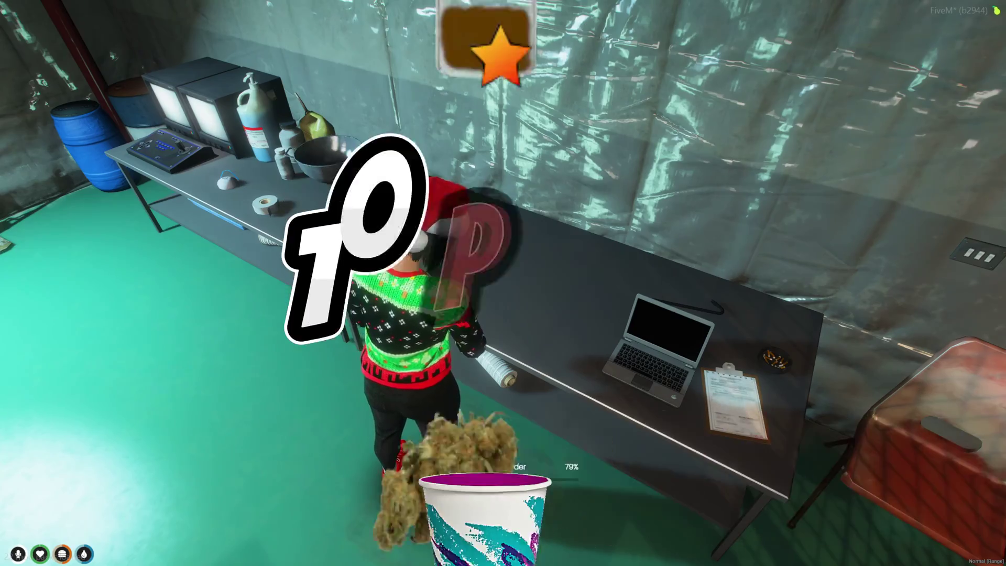
Walk from the processing table through the cage room and exit through the door.
{"action": "key", "text": "w"}
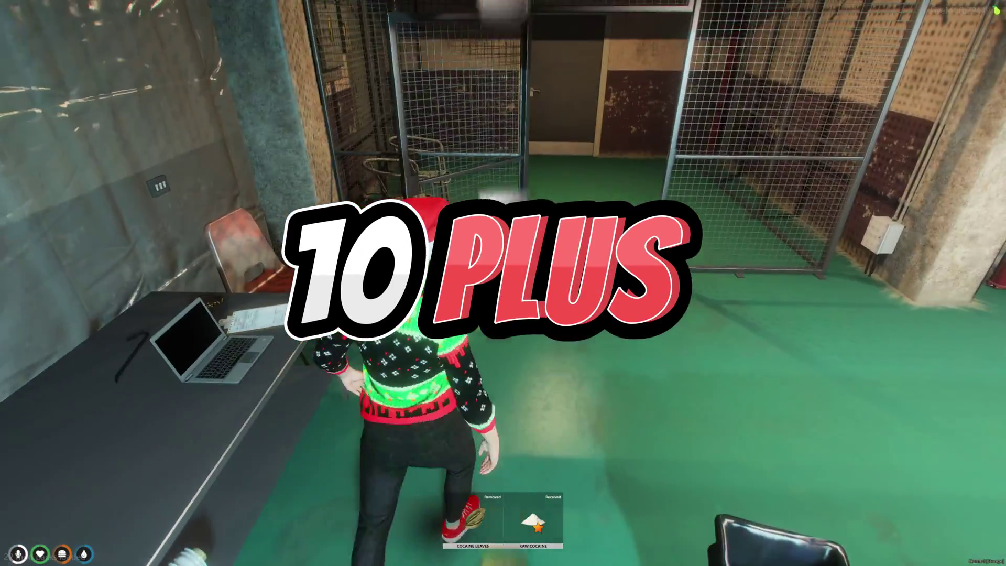
{"action": "key", "text": "w"}
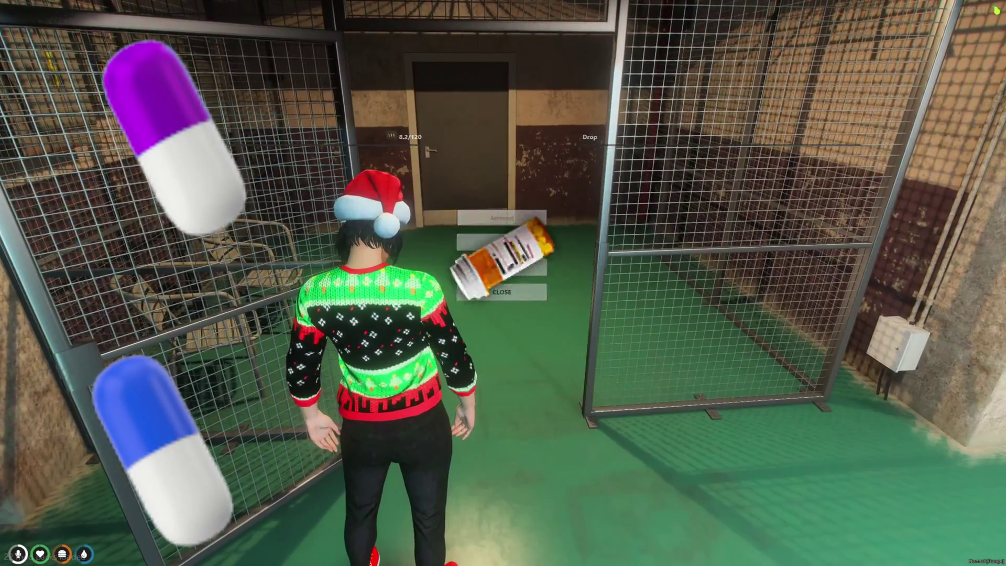
{"action": "key", "text": "w"}
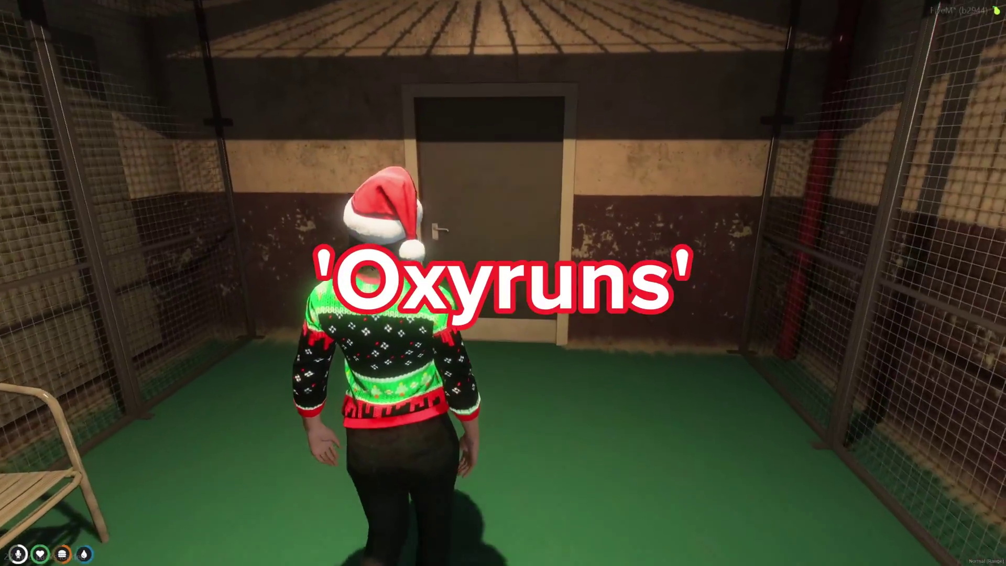
{"action": "key", "text": "w"}
{"action": "key", "text": "e"}
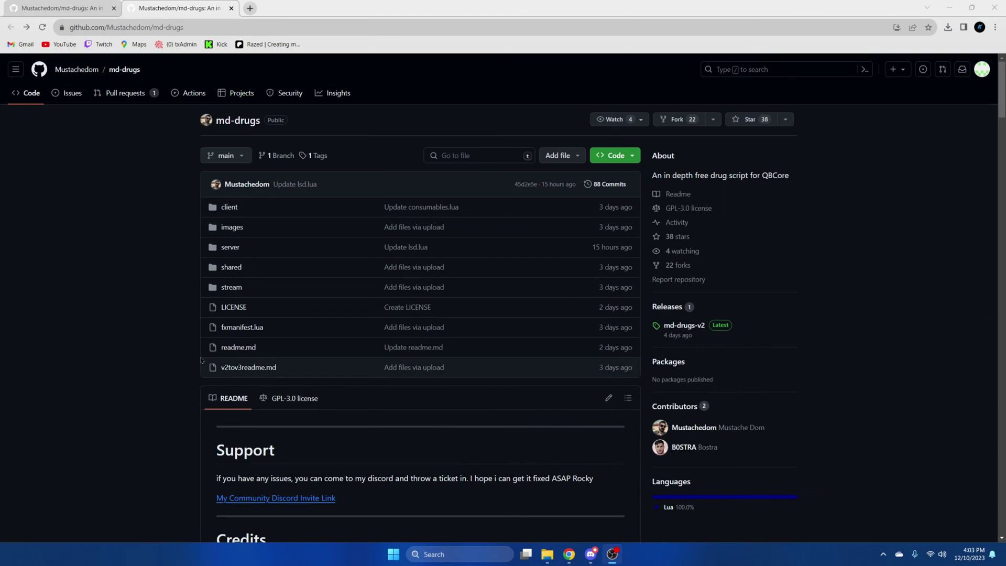
Review the README's dependency list, then download the md-drugs repository as a ZIP archive.
{"action": "scroll", "coordinate": [136, 324], "scroll_direction": "down", "scroll_amount": 10}
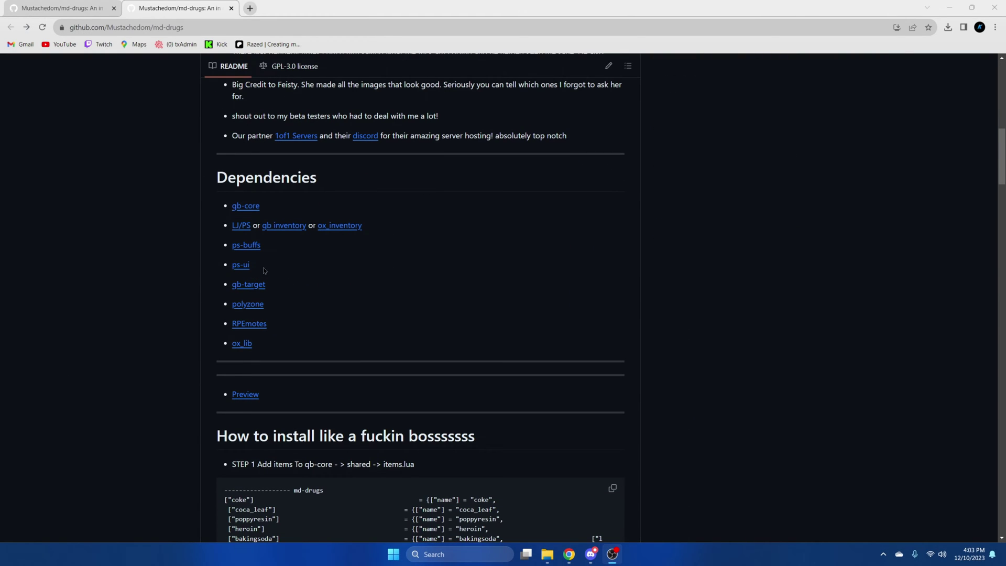
{"action": "scroll", "coordinate": [345, 321], "scroll_direction": "up", "scroll_amount": 10}
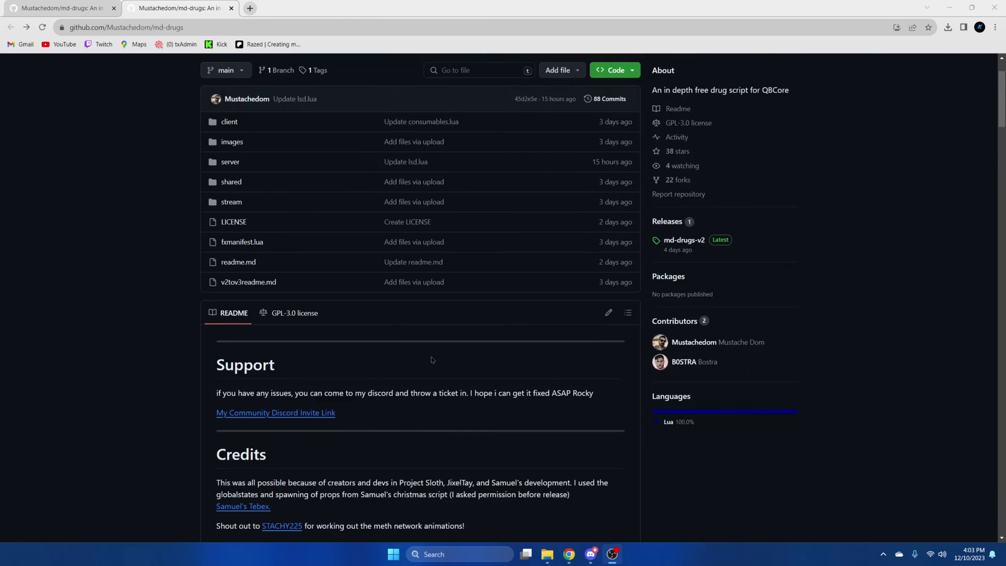
{"action": "left_click", "coordinate": [603, 158]}
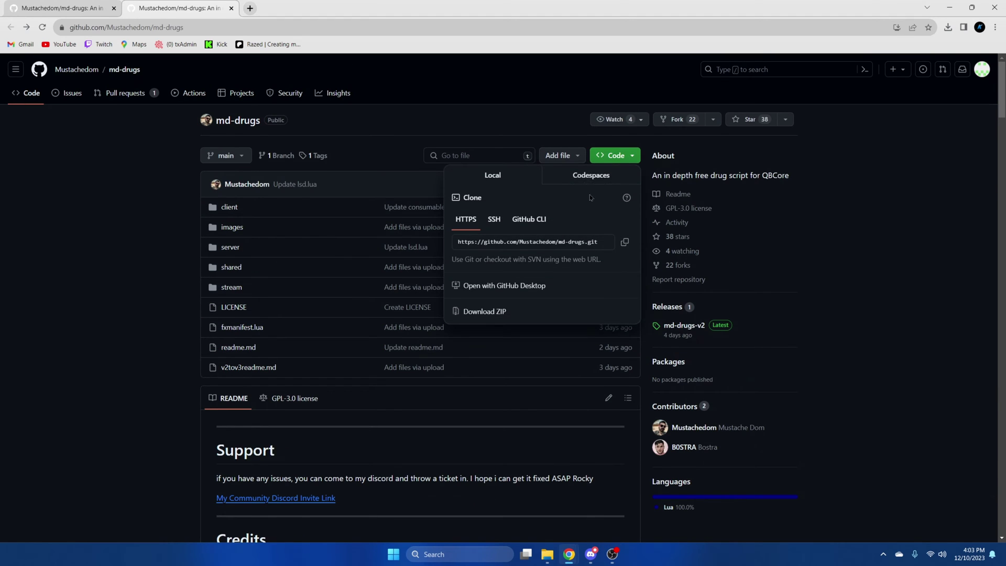
{"action": "left_click", "coordinate": [490, 309]}
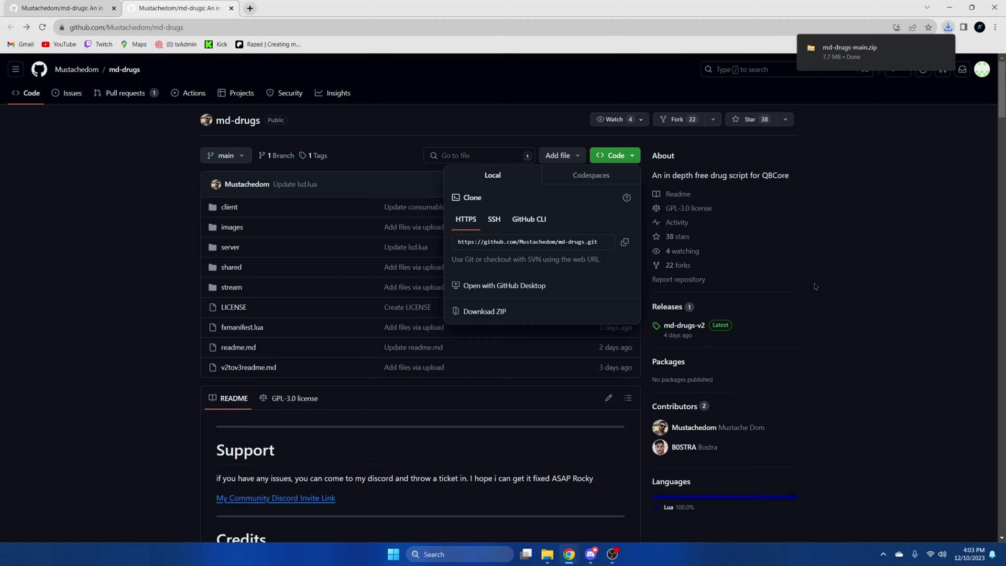
Copy the md-drugs-main folder from the ZIP into the server's resources folder.
{"action": "left_click", "coordinate": [838, 52]}
{"action": "mouse_move", "coordinate": [550, 555]}
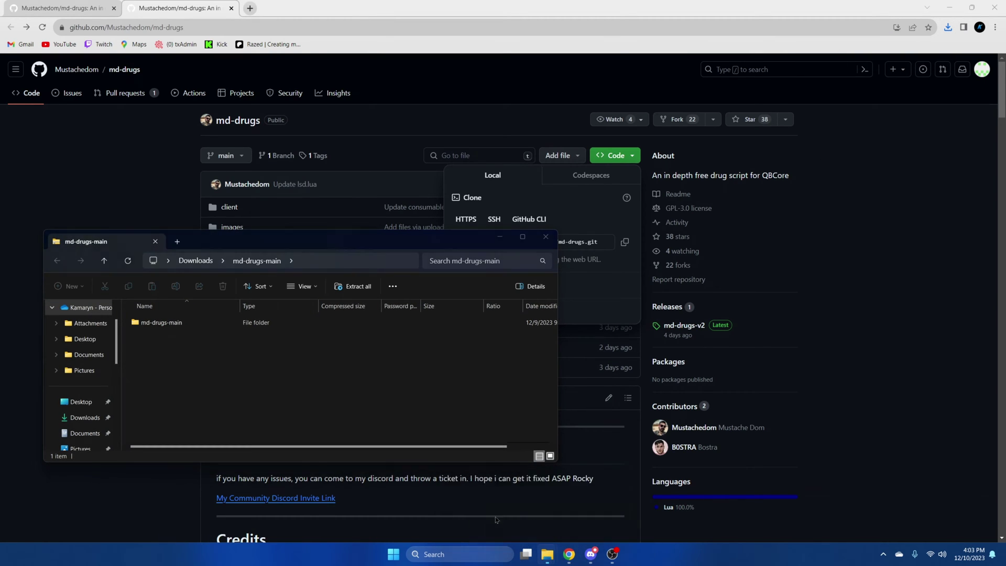
{"action": "left_click", "coordinate": [461, 503]}
{"action": "left_click_drag", "start_coordinate": [414, 235], "coordinate": [683, 236]}
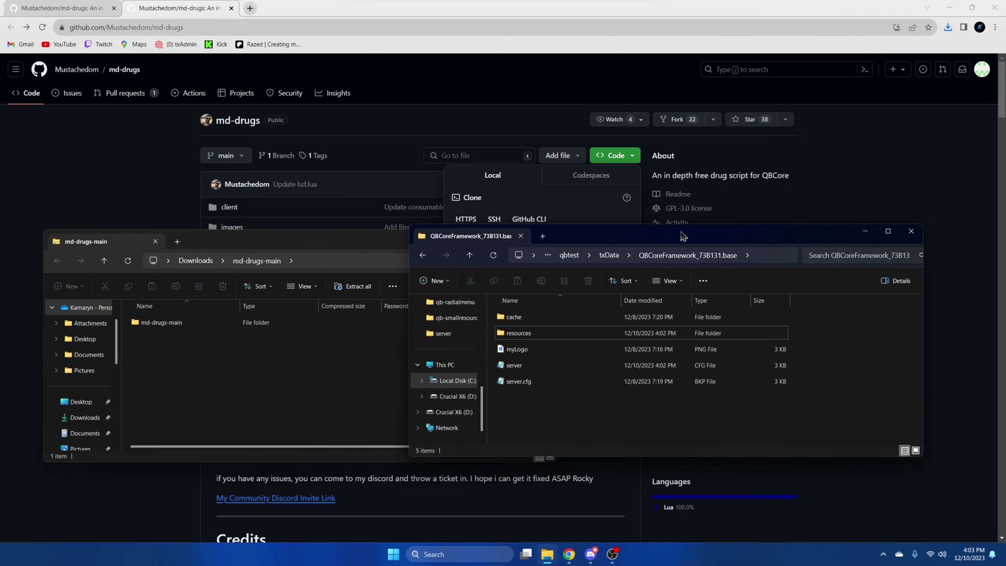
{"action": "double_click", "coordinate": [586, 331]}
{"action": "left_click_drag", "start_coordinate": [147, 327], "coordinate": [817, 362]}
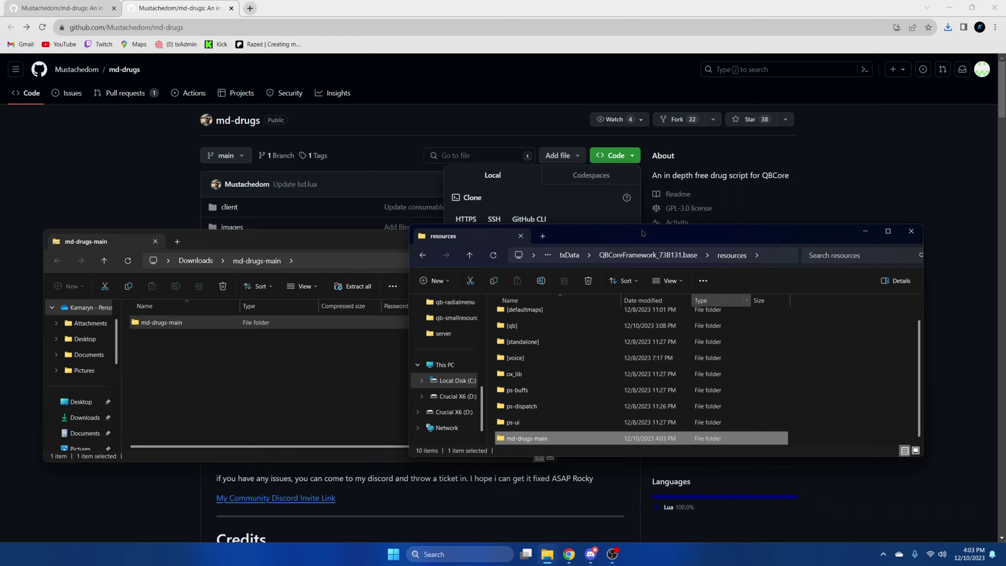
Rename the copied md-drugs-main folder to md-drugs.
{"action": "left_click_drag", "start_coordinate": [655, 236], "coordinate": [420, 192]}
{"action": "right_click", "coordinate": [346, 393]}
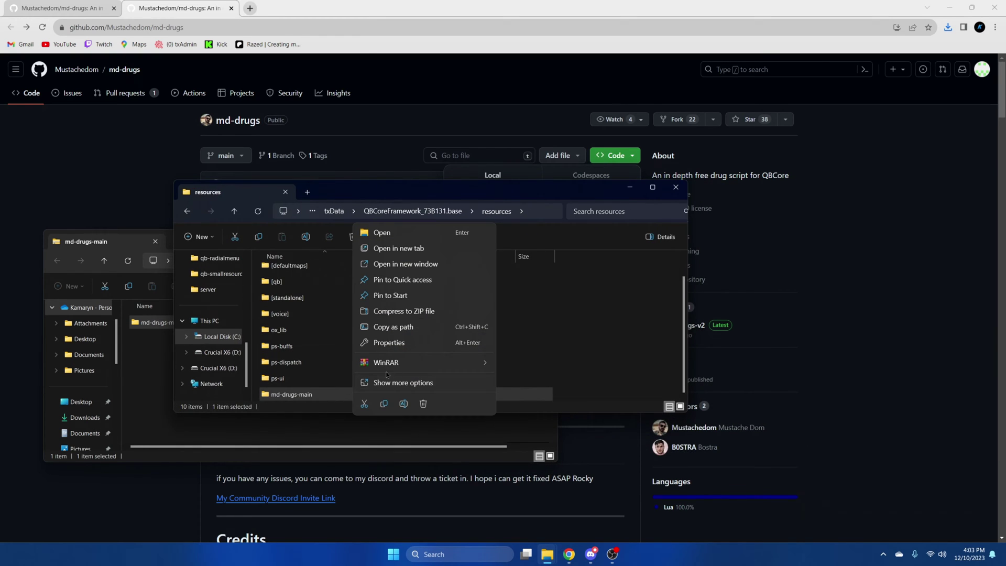
{"action": "left_click", "coordinate": [367, 381]}
{"action": "left_click", "coordinate": [372, 376]}
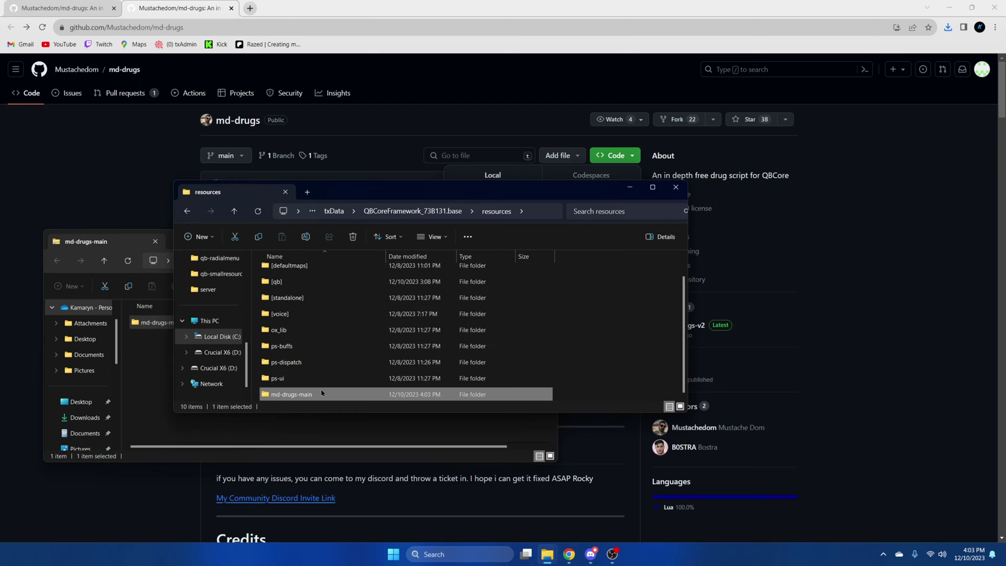
{"action": "right_click", "coordinate": [321, 393]}
{"action": "left_click", "coordinate": [366, 380]}
{"action": "left_click", "coordinate": [331, 379]}
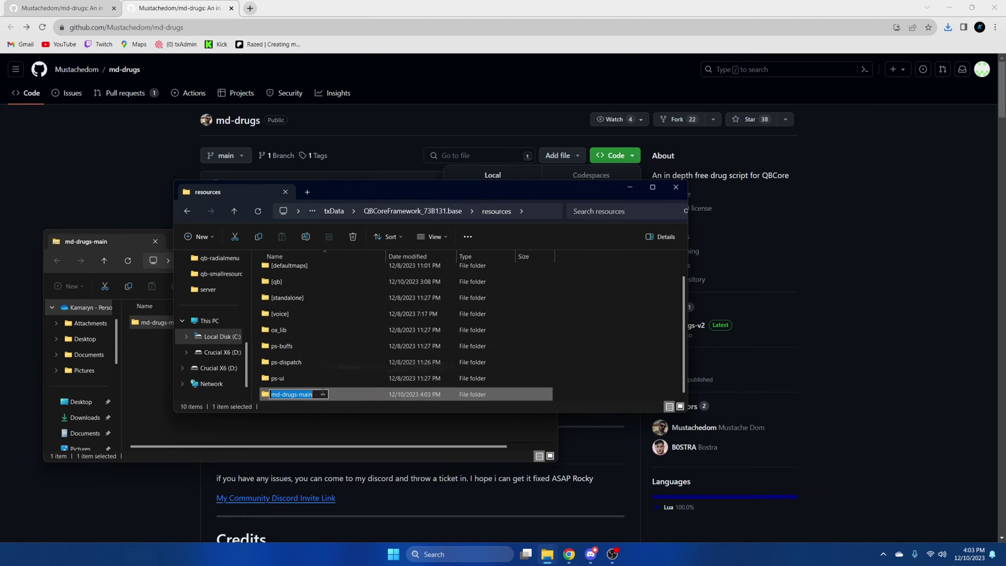
{"action": "key", "text": "BackSpace"}
{"action": "key", "text": "BackSpace"}
{"action": "key", "text": "BackSpace"}
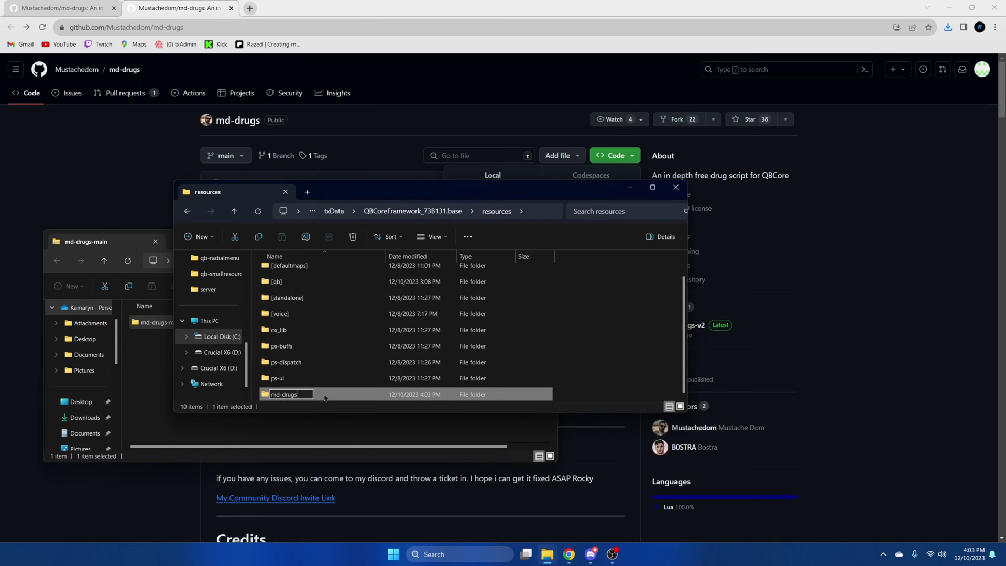
Open server.cfg from the QBCoreFramework_73B131.base folder in Visual Studio Code.
{"action": "left_click", "coordinate": [410, 210]}
{"action": "left_click", "coordinate": [279, 321]}
{"action": "right_click", "coordinate": [279, 321]}
{"action": "mouse_move", "coordinate": [363, 168]}
{"action": "left_click", "coordinate": [461, 167]}
Add an 'ensure md-drugs' line after 'ensure ps-buffs' in server.cfg and save it.
{"action": "scroll", "coordinate": [256, 320], "scroll_direction": "down", "scroll_amount": 5}
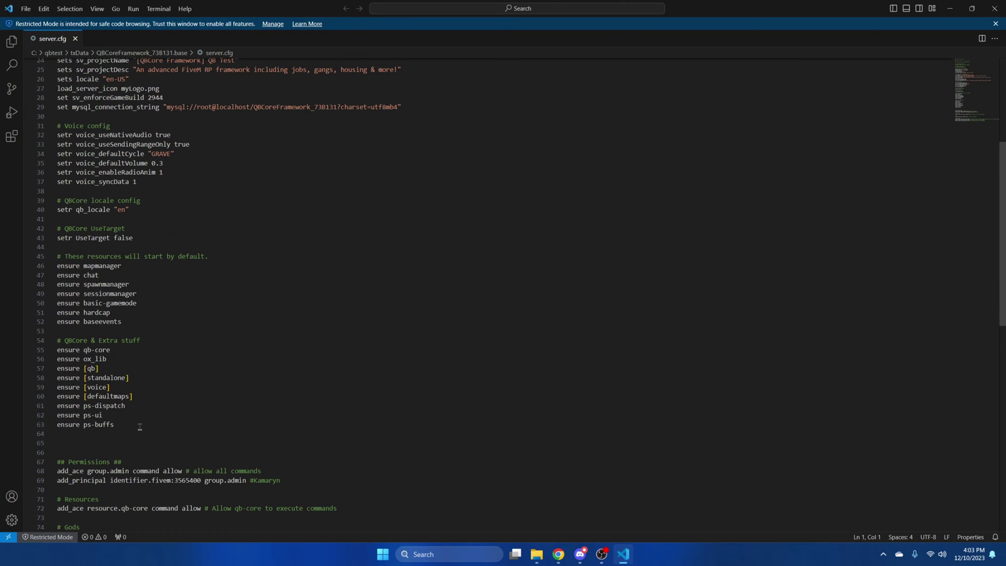
{"action": "key", "text": "Return"}
{"action": "type", "text": "ensure md-drugs"}
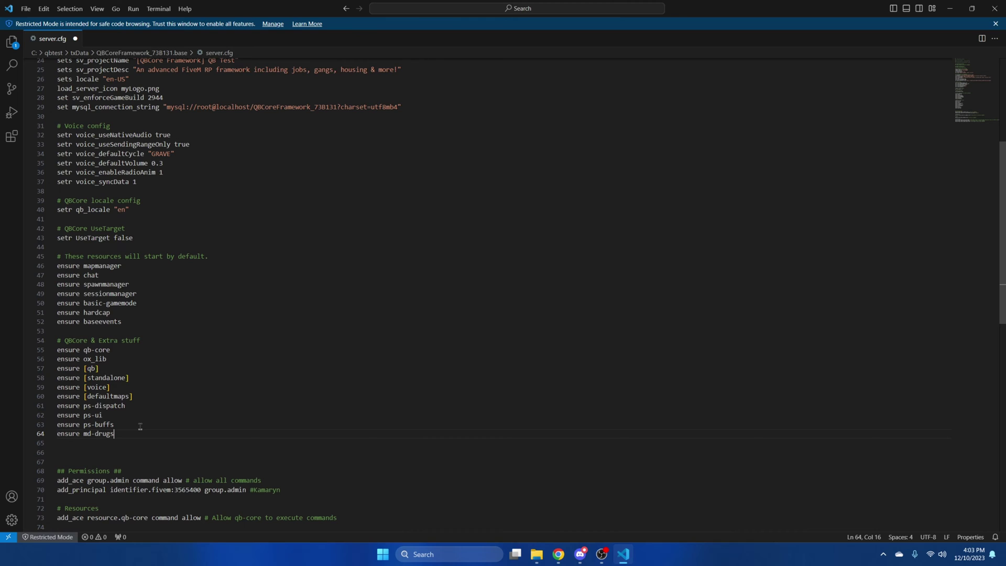
{"action": "left_click", "coordinate": [25, 11]}
{"action": "left_click", "coordinate": [64, 166]}
Select and copy all 130 item images in the md-drugs images folder.
{"action": "mouse_move", "coordinate": [537, 554]}
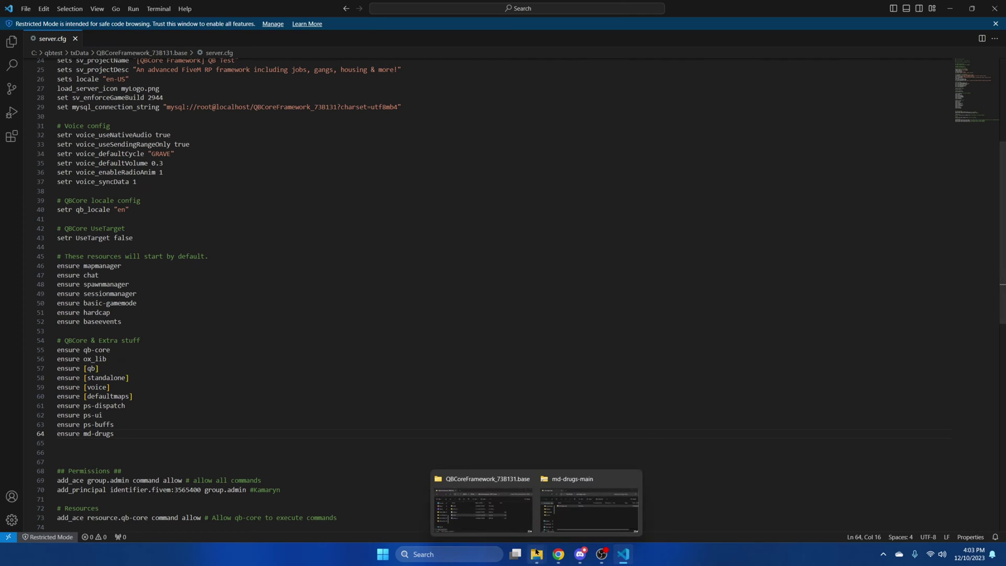
{"action": "left_click", "coordinate": [483, 490]}
{"action": "double_click", "coordinate": [333, 293]}
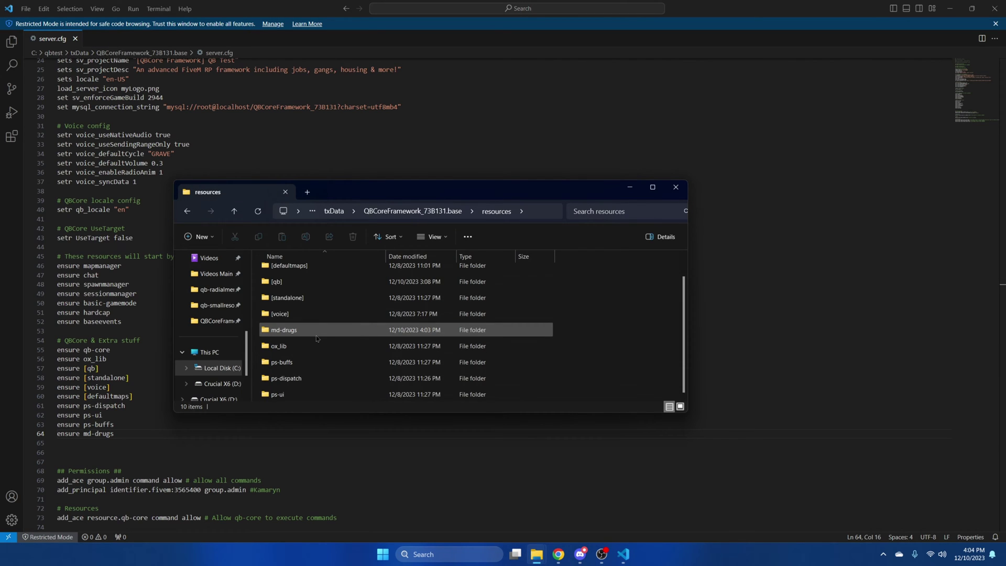
{"action": "double_click", "coordinate": [320, 334]}
{"action": "double_click", "coordinate": [331, 293]}
{"action": "key", "text": "ctrl+a"}
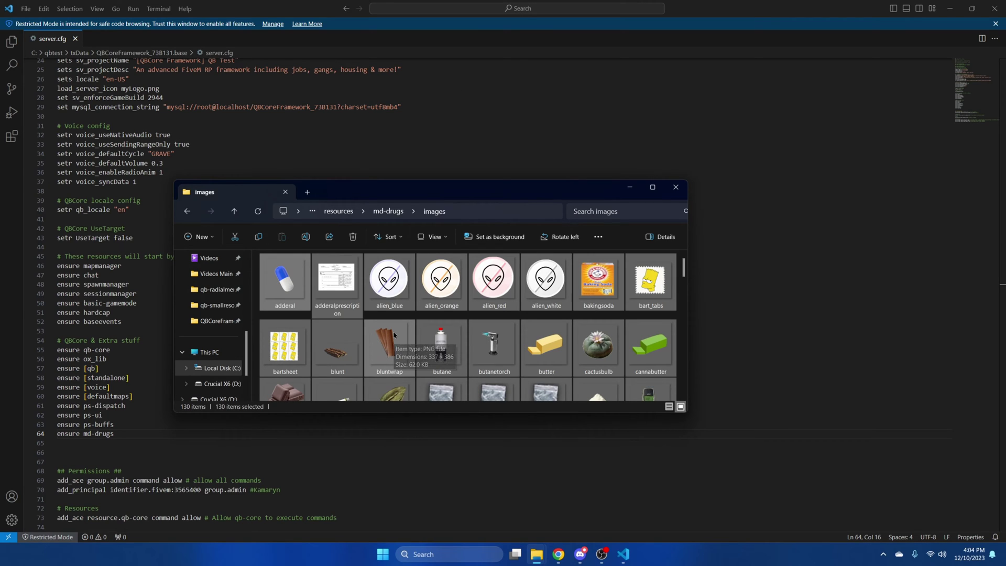
{"action": "key", "text": "ctrl+c"}
Paste the images into [qb]\qb-inventory\html\images, replacing the 93 same-named files.
{"action": "left_click", "coordinate": [341, 212]}
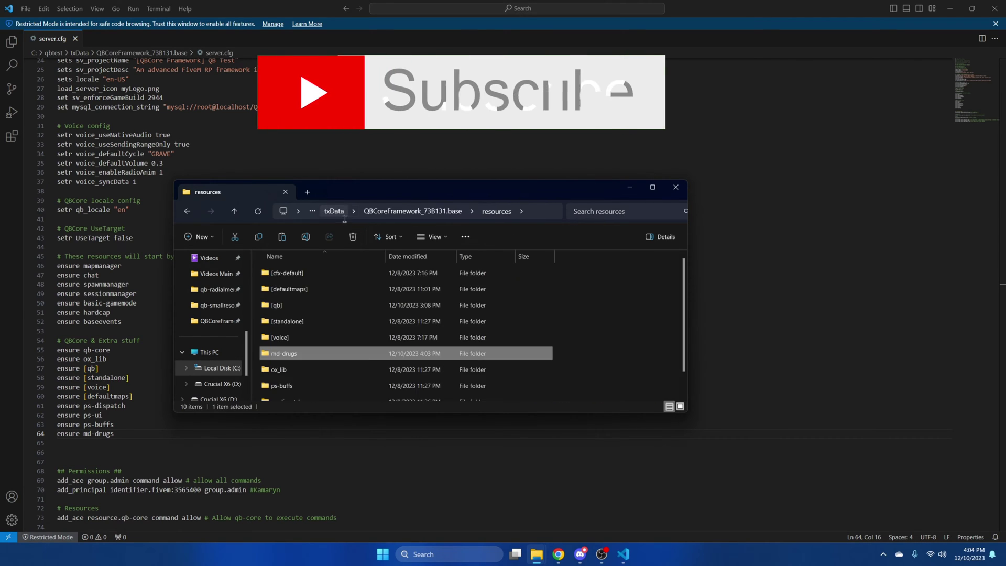
{"action": "double_click", "coordinate": [345, 302]}
{"action": "scroll", "coordinate": [344, 303], "scroll_direction": "down", "scroll_amount": 2}
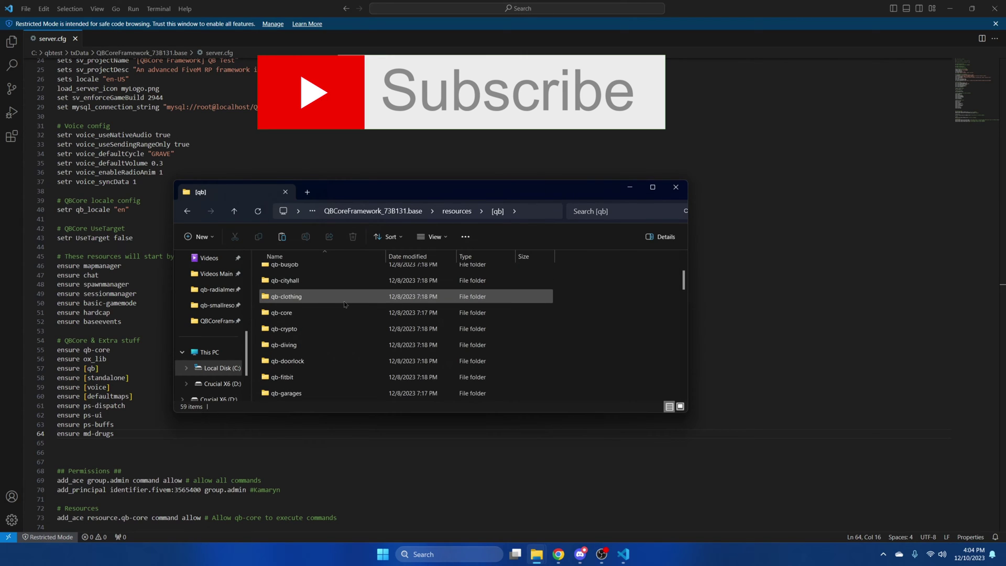
{"action": "scroll", "coordinate": [345, 304], "scroll_direction": "down", "scroll_amount": 2}
{"action": "double_click", "coordinate": [319, 381]}
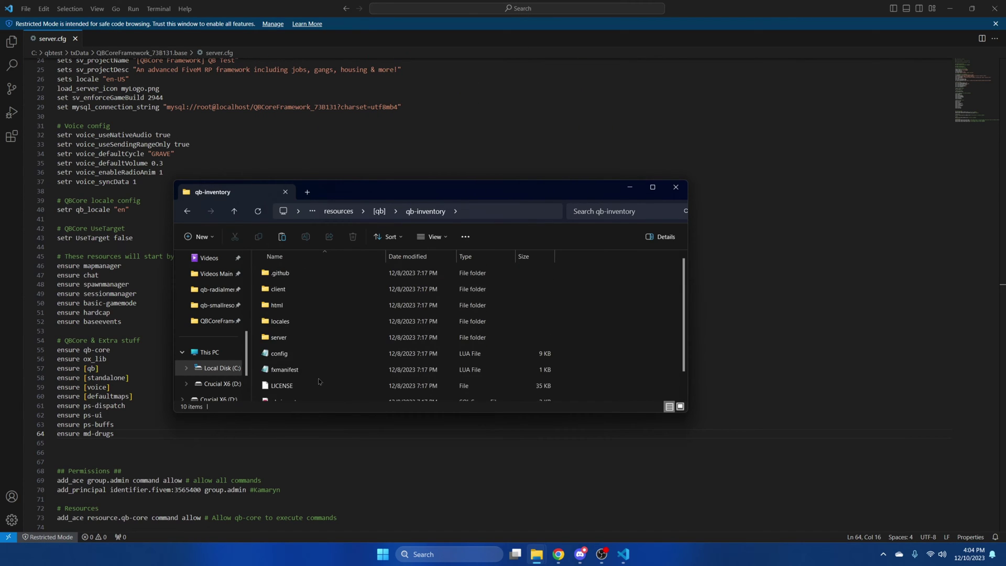
{"action": "double_click", "coordinate": [304, 305]}
{"action": "double_click", "coordinate": [304, 321]}
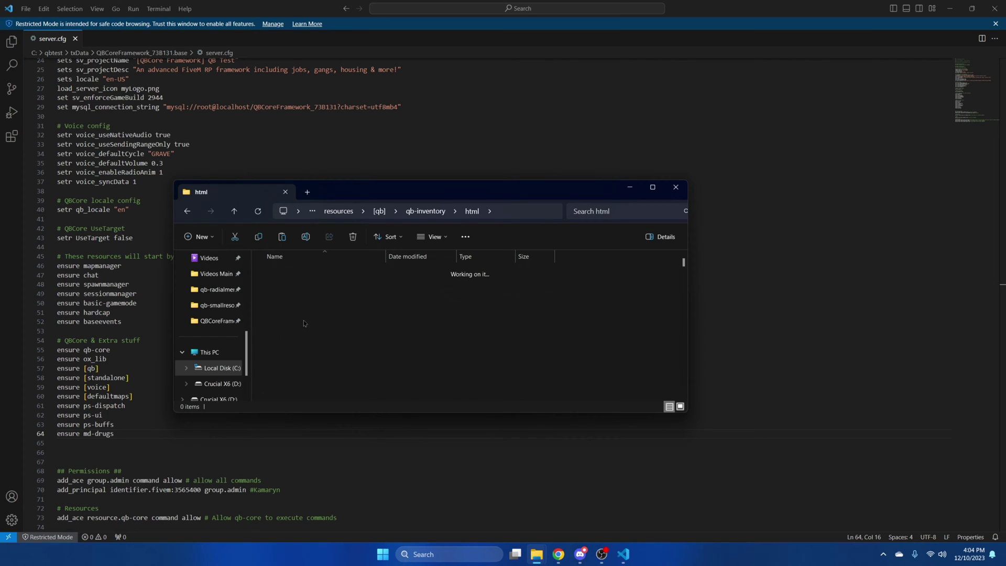
{"action": "key", "text": "ctrl+v"}
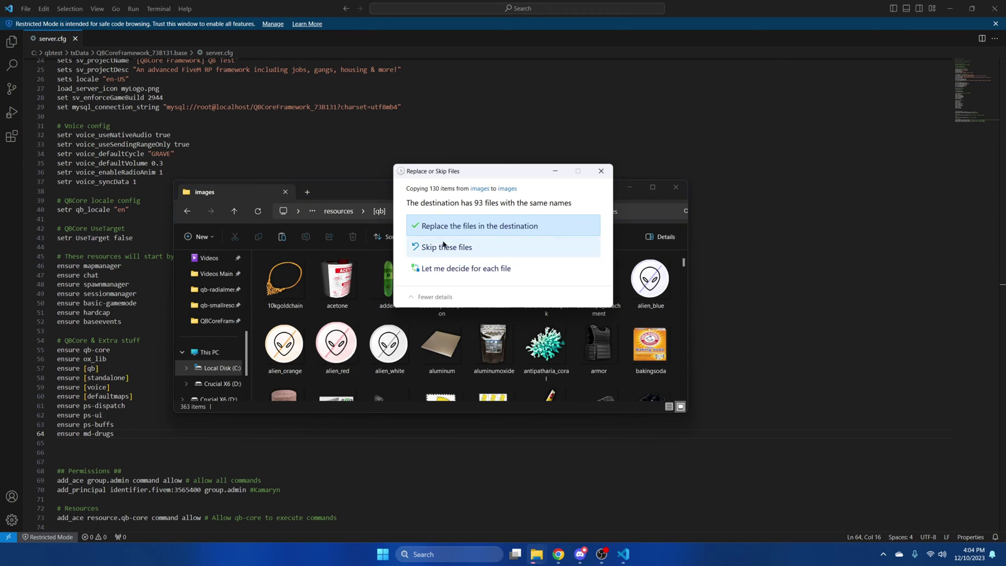
{"action": "left_click", "coordinate": [461, 224]}
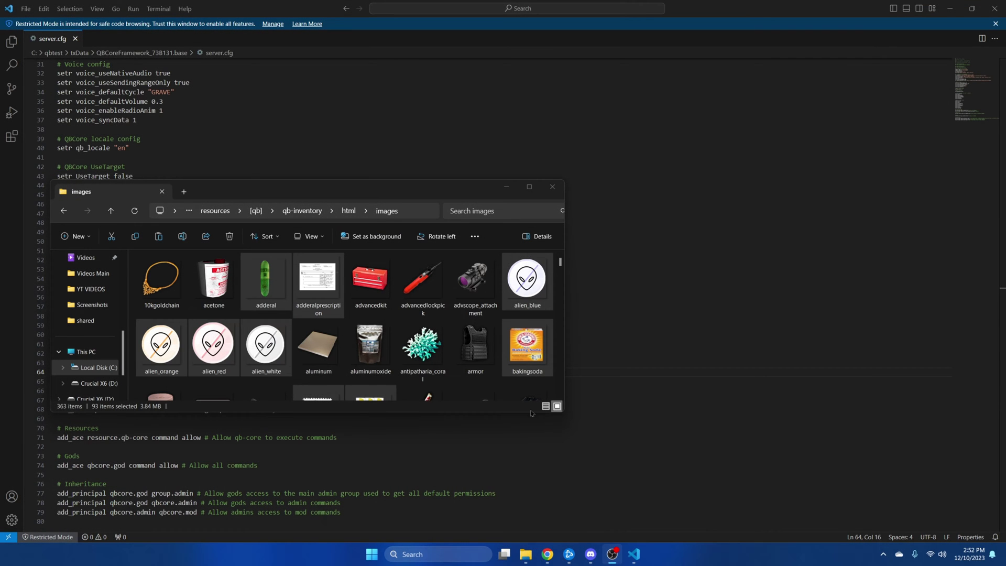
Copy the items.lua item list from the md-drugs README on GitHub.
{"action": "mouse_move", "coordinate": [547, 554]}
{"action": "left_click", "coordinate": [488, 512]}
{"action": "scroll", "coordinate": [339, 372], "scroll_direction": "down", "scroll_amount": 18}
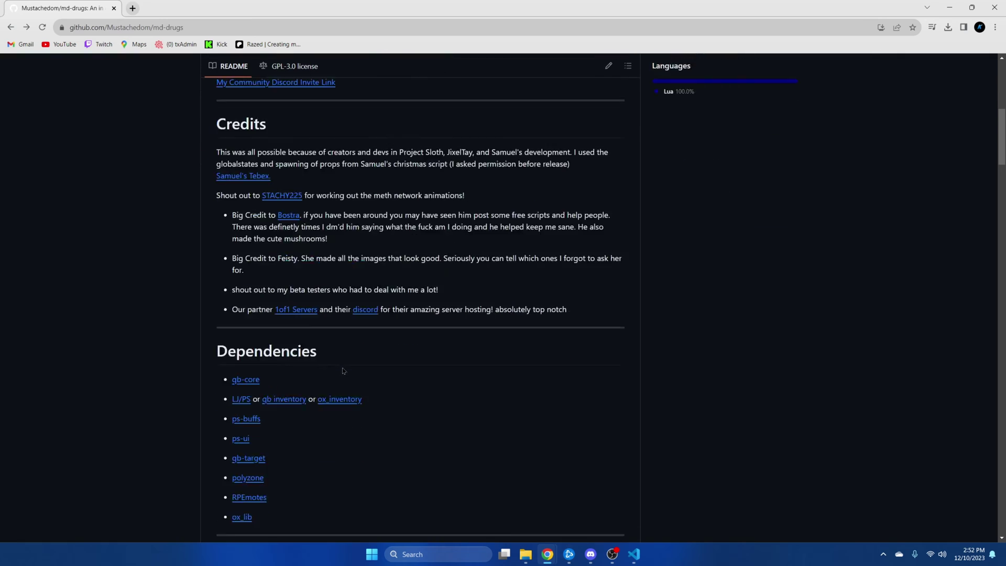
{"action": "scroll", "coordinate": [339, 372], "scroll_direction": "up", "scroll_amount": 1}
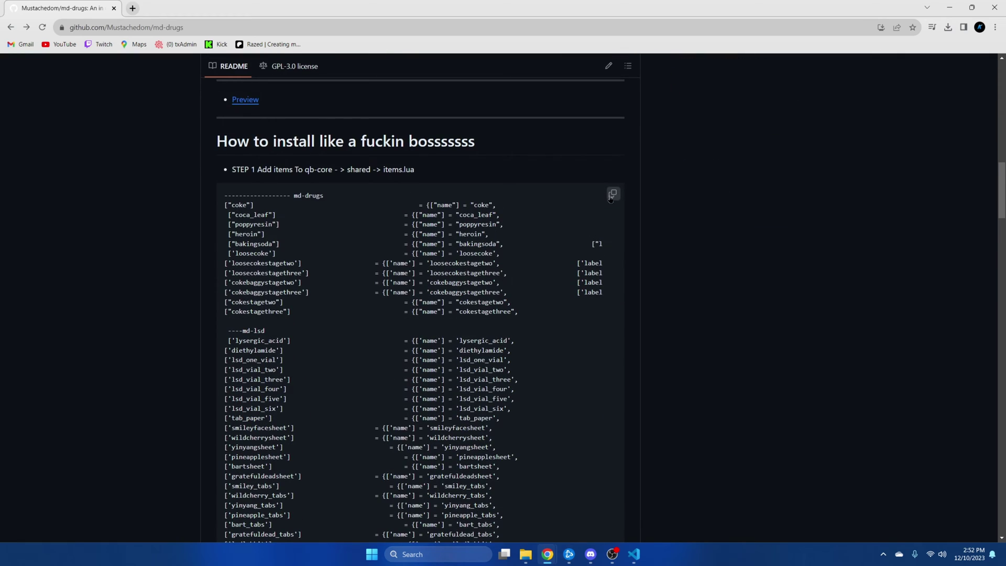
{"action": "left_click", "coordinate": [525, 554]}
Open items.lua from [qb]\qb-core\shared in Visual Studio Code.
{"action": "left_click", "coordinate": [224, 212]}
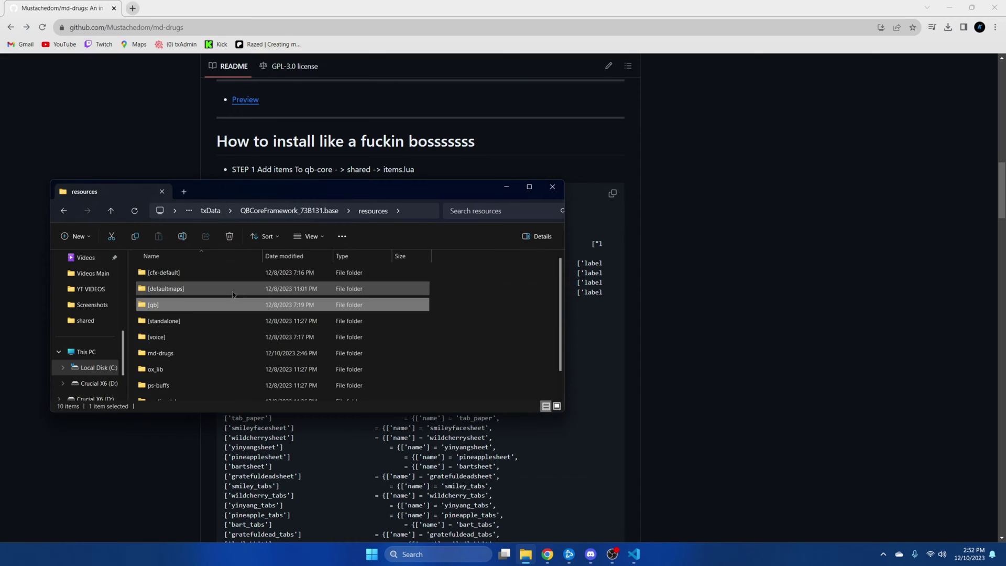
{"action": "double_click", "coordinate": [198, 306]}
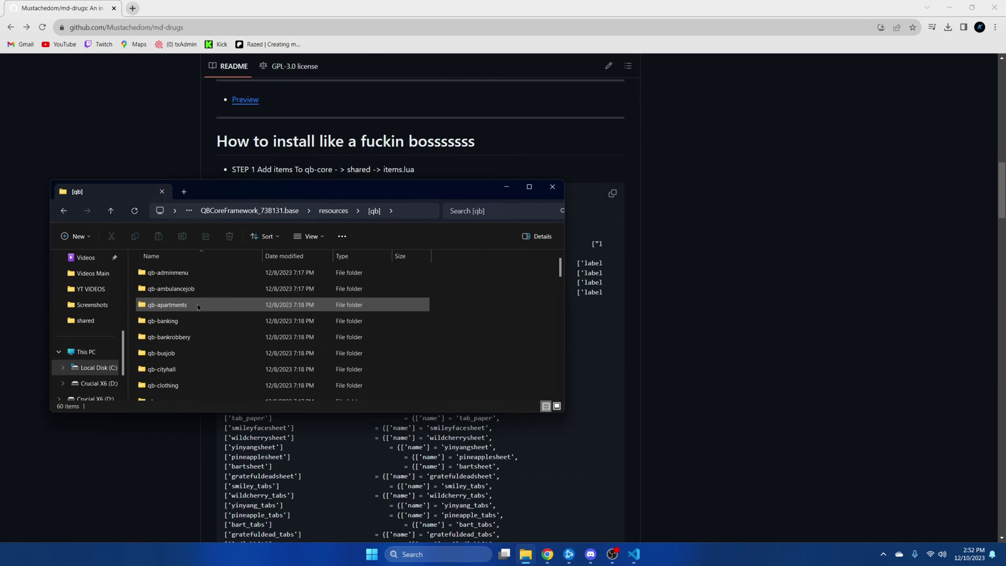
{"action": "scroll", "coordinate": [194, 315], "scroll_direction": "down", "scroll_amount": 2}
{"action": "double_click", "coordinate": [193, 313]}
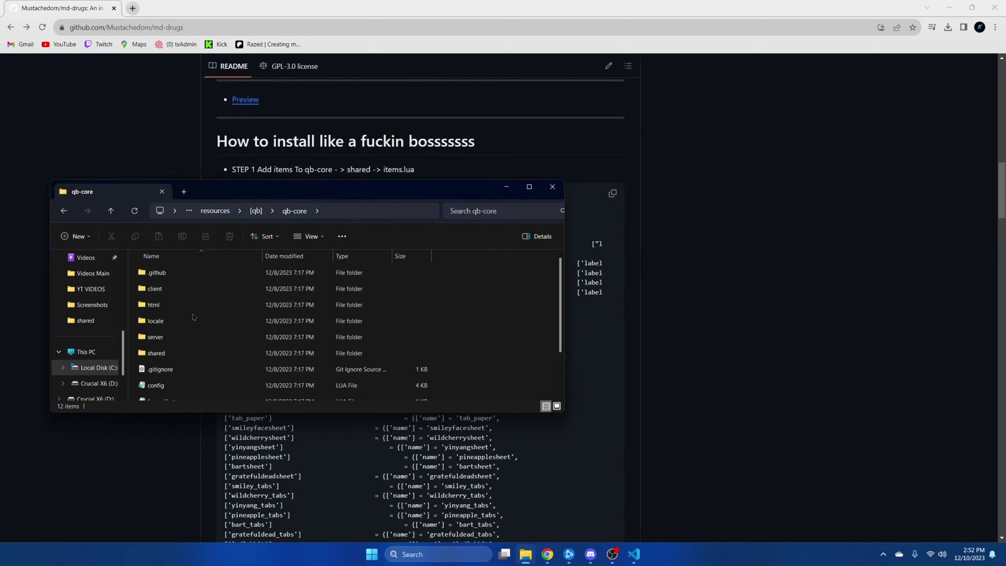
{"action": "double_click", "coordinate": [186, 350]}
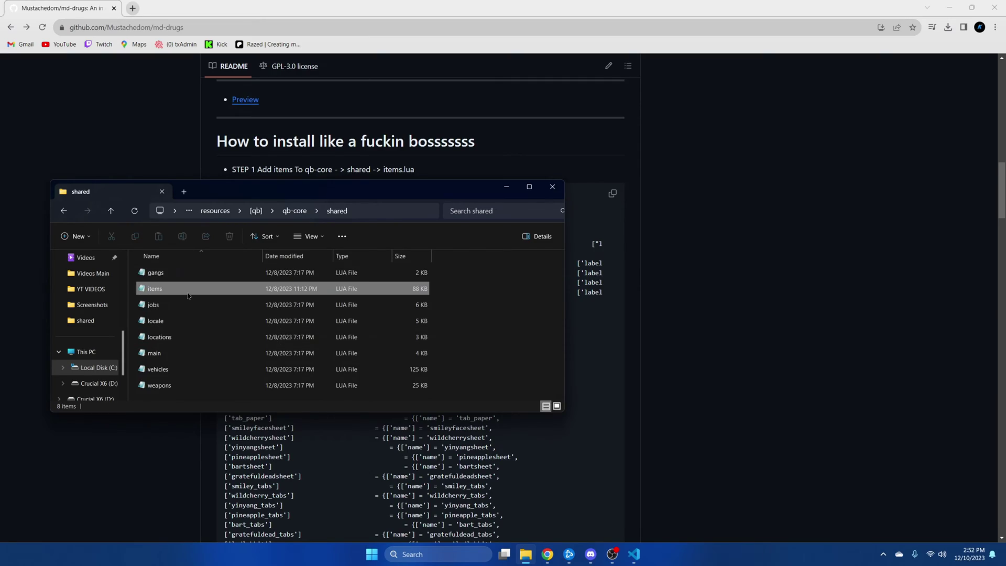
{"action": "right_click", "coordinate": [187, 292]}
{"action": "mouse_move", "coordinate": [252, 346]}
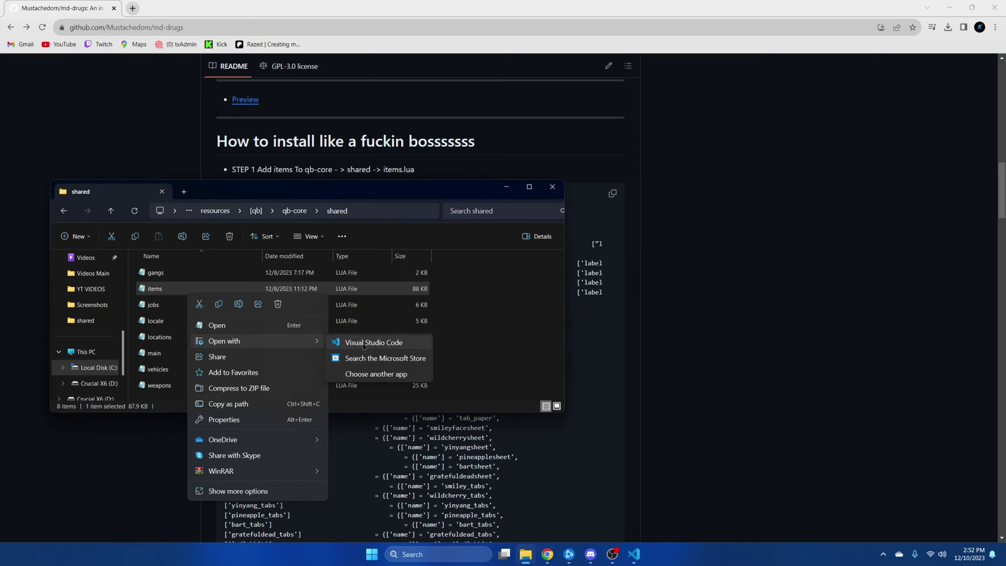
{"action": "left_click", "coordinate": [383, 341]}
Paste the md-drugs items at the end of items.lua, through xtcburner on line 611, removing the blank line.
{"action": "scroll", "coordinate": [335, 346], "scroll_direction": "down", "scroll_amount": 20}
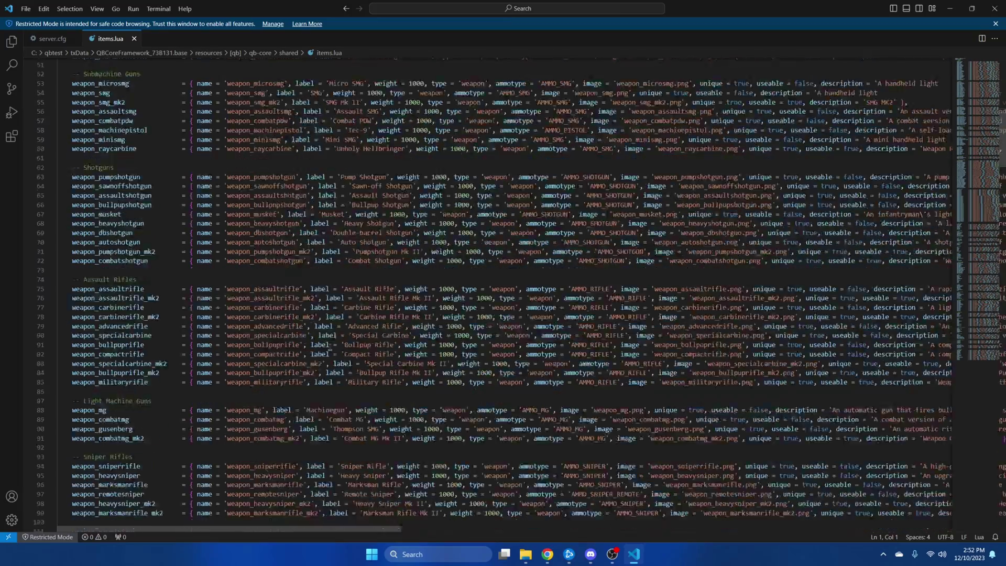
{"action": "scroll", "coordinate": [307, 341], "scroll_direction": "down", "scroll_amount": 8}
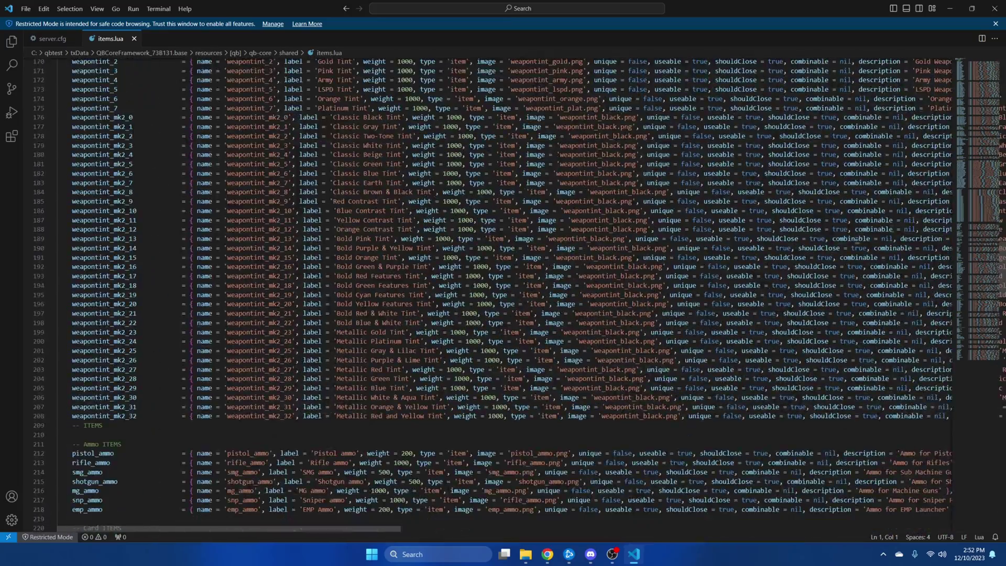
{"action": "left_click_drag", "start_coordinate": [1002, 275], "coordinate": [1002, 476]}
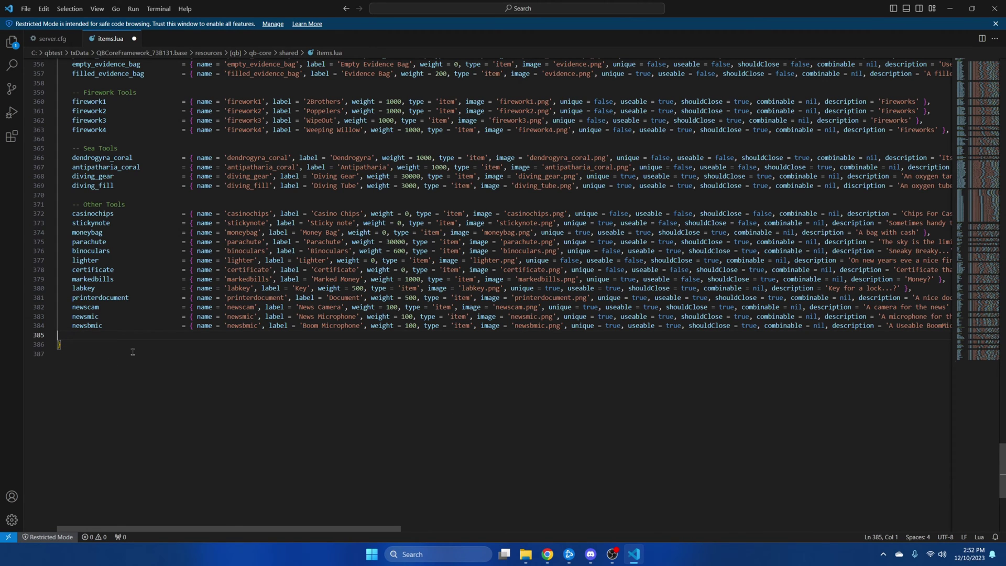
{"action": "key", "text": "ctrl+v"}
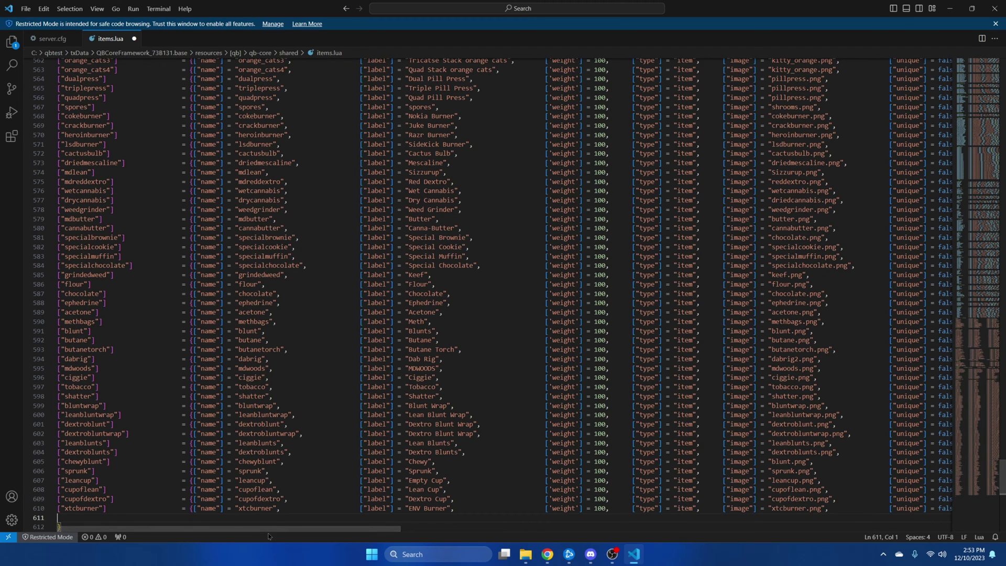
{"action": "scroll", "coordinate": [224, 462], "scroll_direction": "down", "scroll_amount": 3}
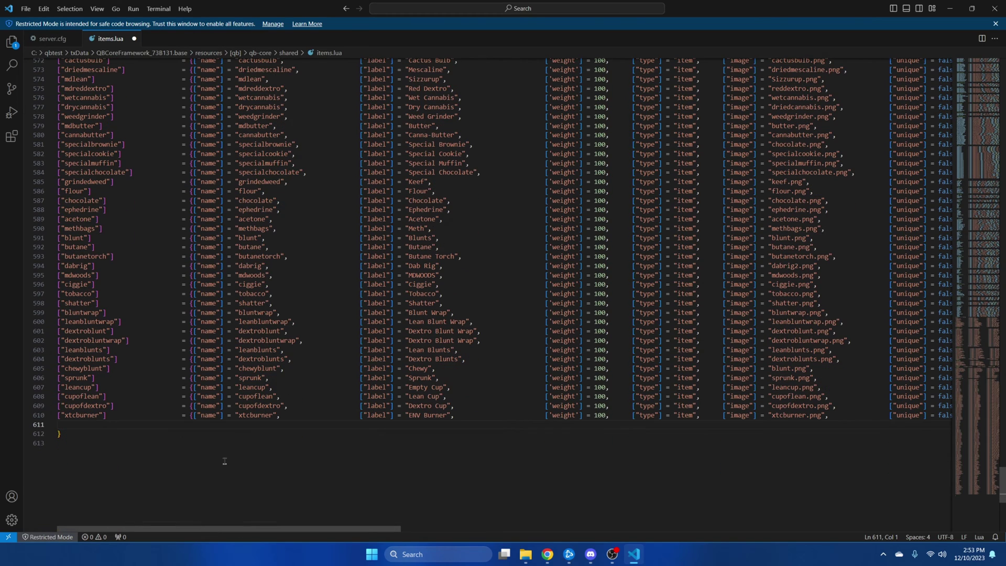
{"action": "key", "text": "BackSpace"}
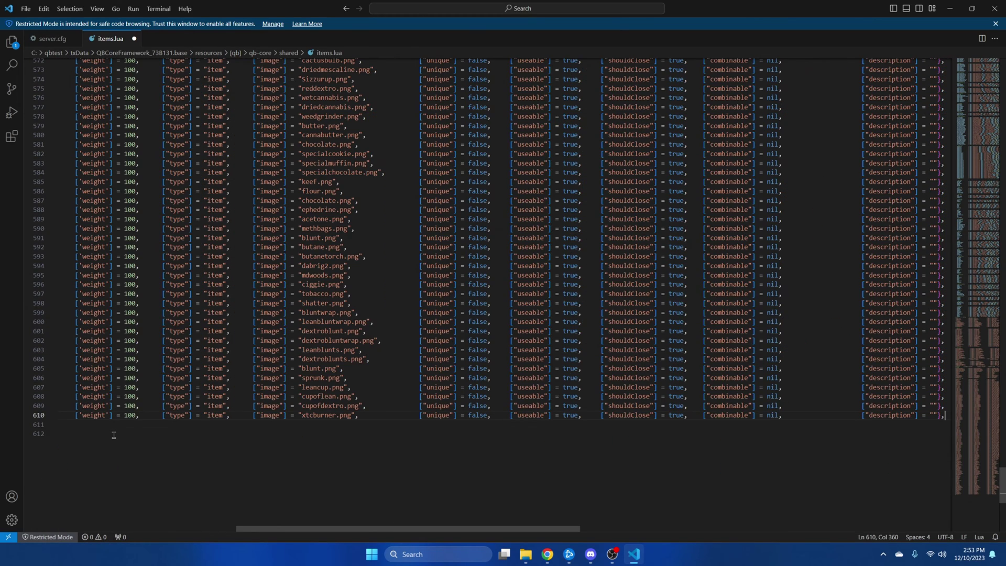
{"action": "key", "text": "ctrl+End"}
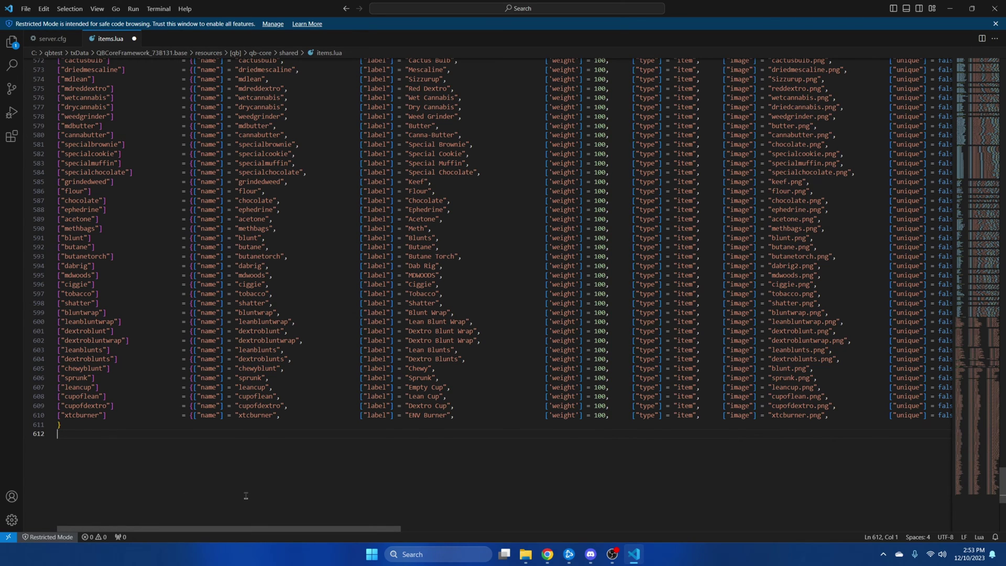
{"action": "scroll", "coordinate": [246, 496], "scroll_direction": "up", "scroll_amount": 2}
{"action": "scroll", "coordinate": [267, 468], "scroll_direction": "up", "scroll_amount": 20}
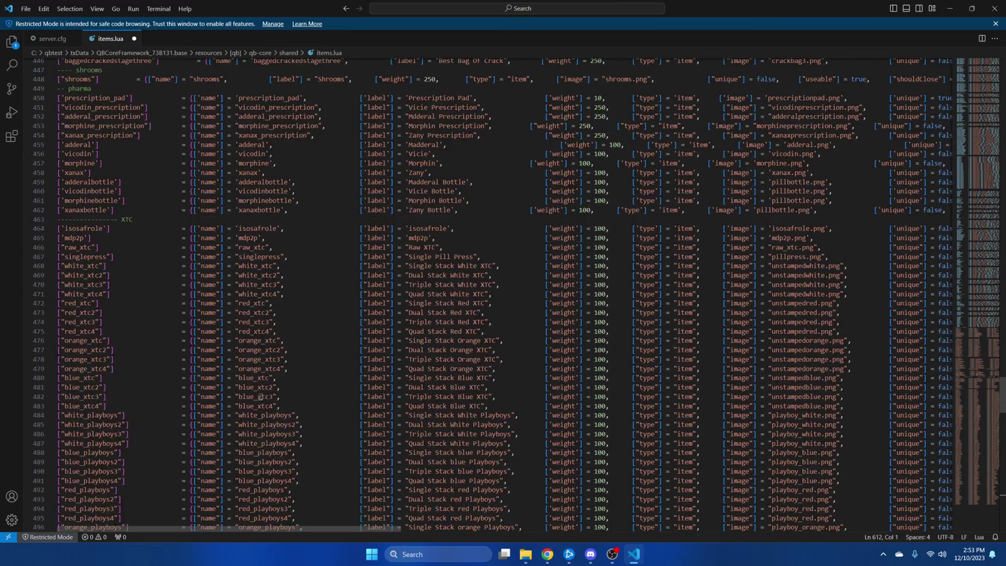
{"action": "scroll", "coordinate": [261, 396], "scroll_direction": "up", "scroll_amount": 10}
{"action": "left_click", "coordinate": [26, 9]}
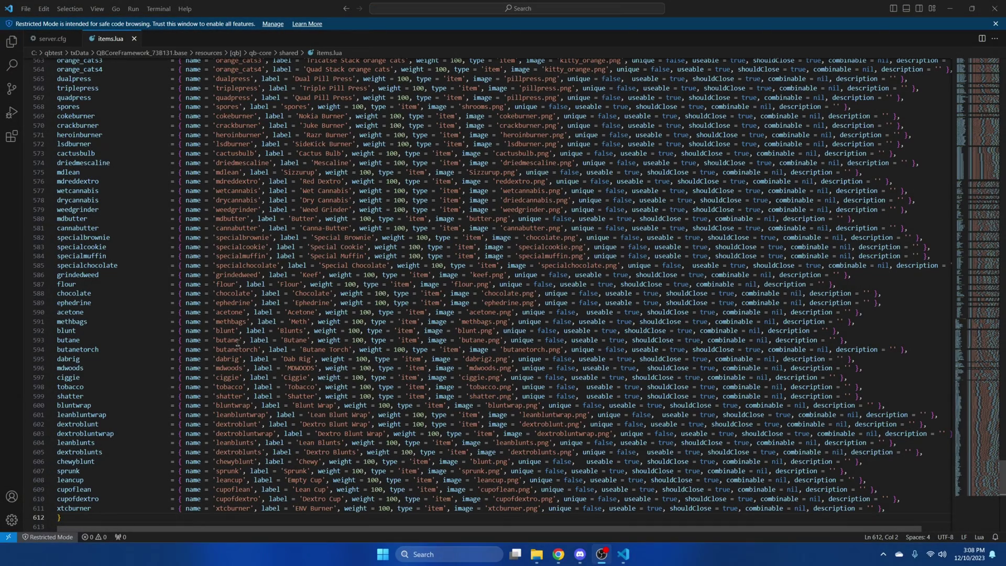
Delete the old qb-drugs folder from the [qb] resources folder.
{"action": "left_click", "coordinate": [536, 554]}
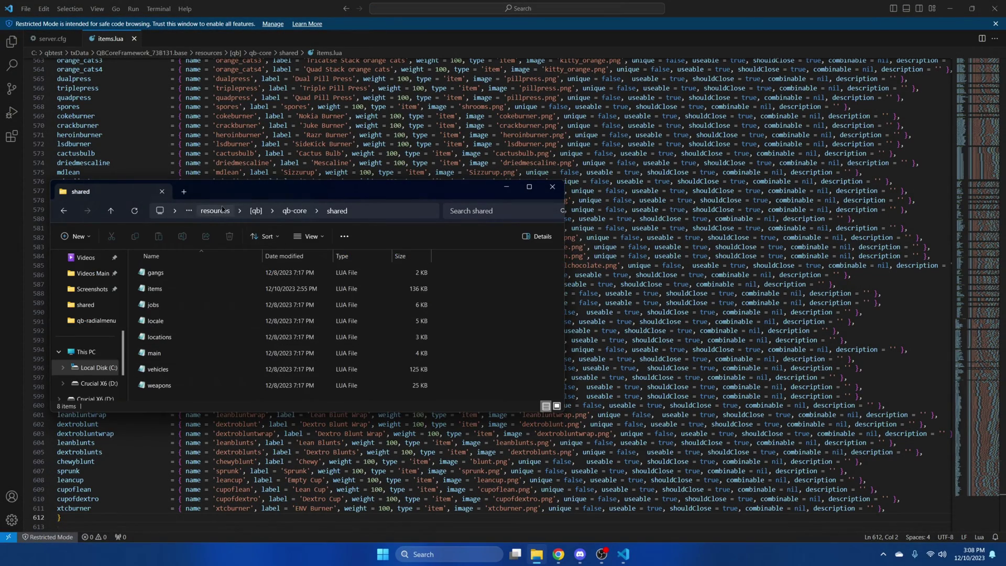
{"action": "double_click", "coordinate": [172, 310]}
{"action": "scroll", "coordinate": [190, 304], "scroll_direction": "down", "scroll_amount": 5}
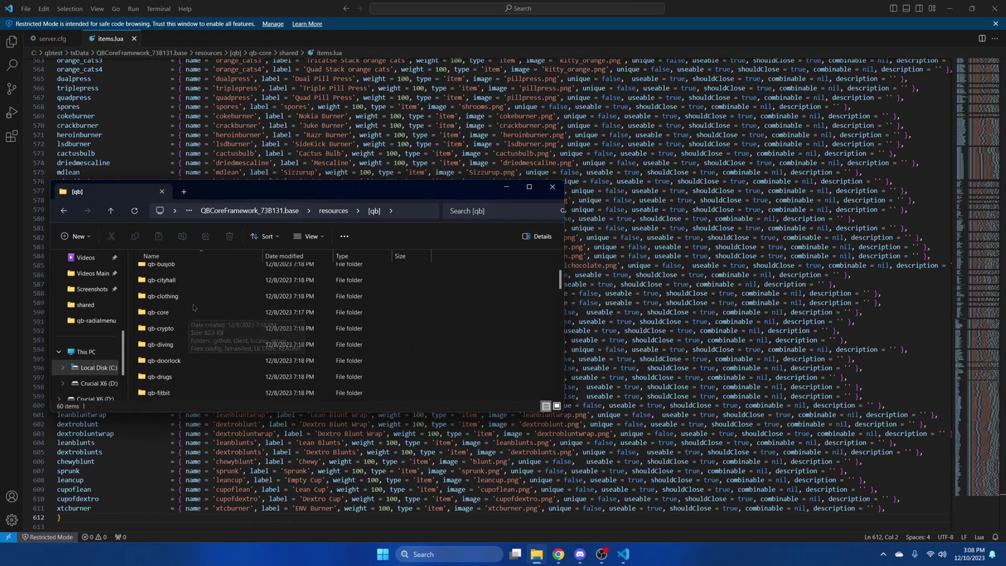
{"action": "left_click", "coordinate": [204, 285]}
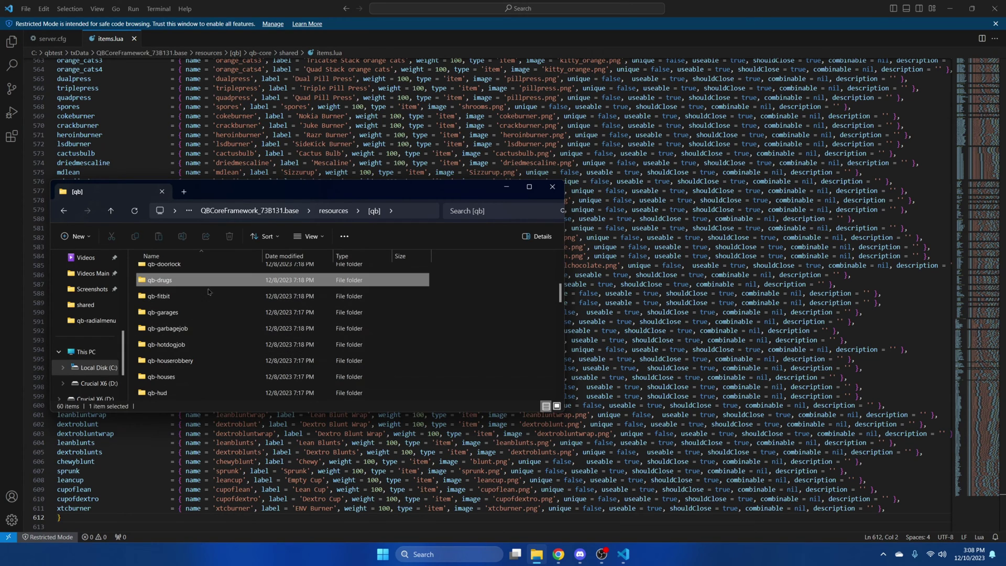
{"action": "key", "text": "Delete"}
Open qb-radialmenu's config.lua in Visual Studio Code.
{"action": "scroll", "coordinate": [230, 282], "scroll_direction": "down", "scroll_amount": 2}
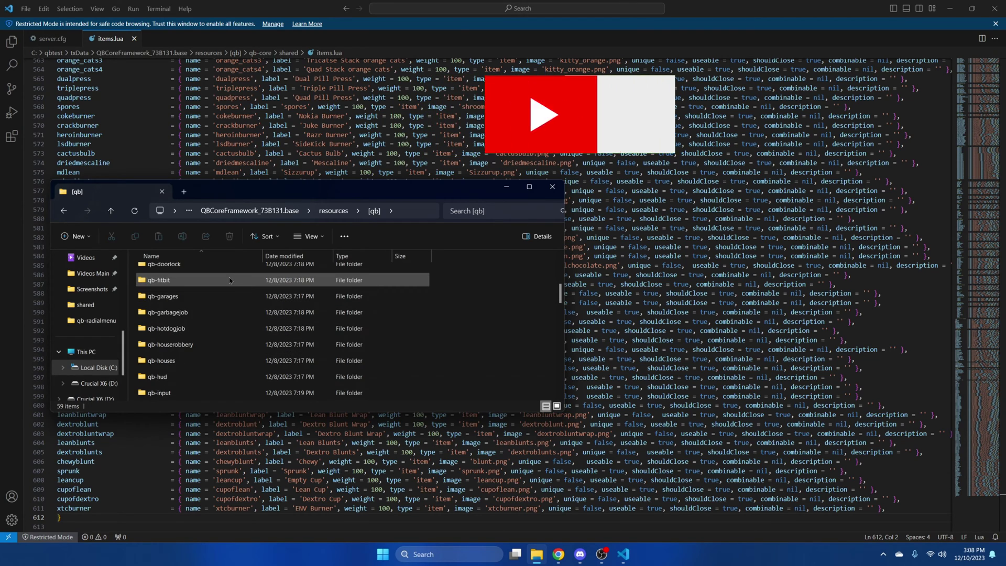
{"action": "scroll", "coordinate": [230, 281], "scroll_direction": "down", "scroll_amount": 2}
{"action": "scroll", "coordinate": [229, 280], "scroll_direction": "down", "scroll_amount": 1}
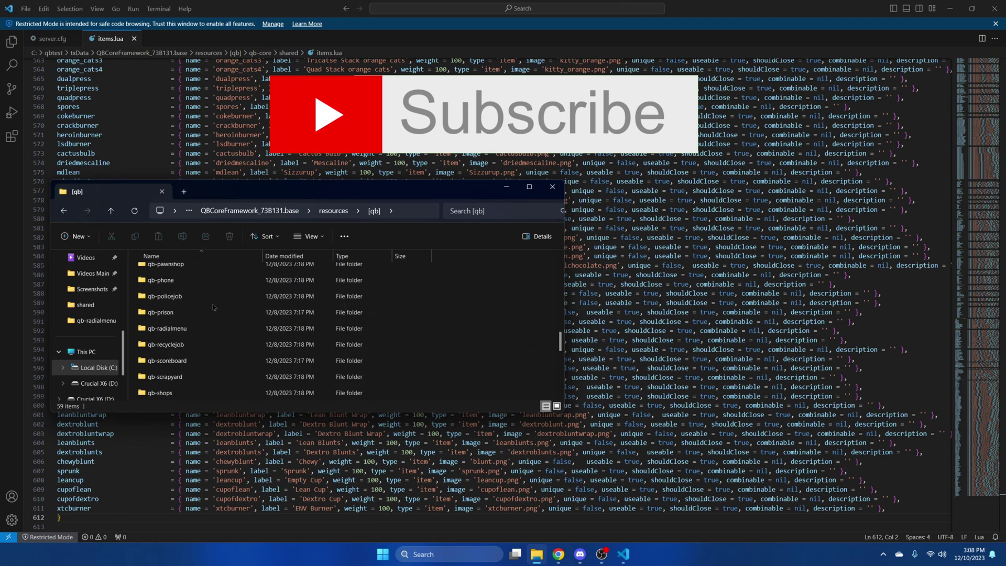
{"action": "double_click", "coordinate": [205, 328]}
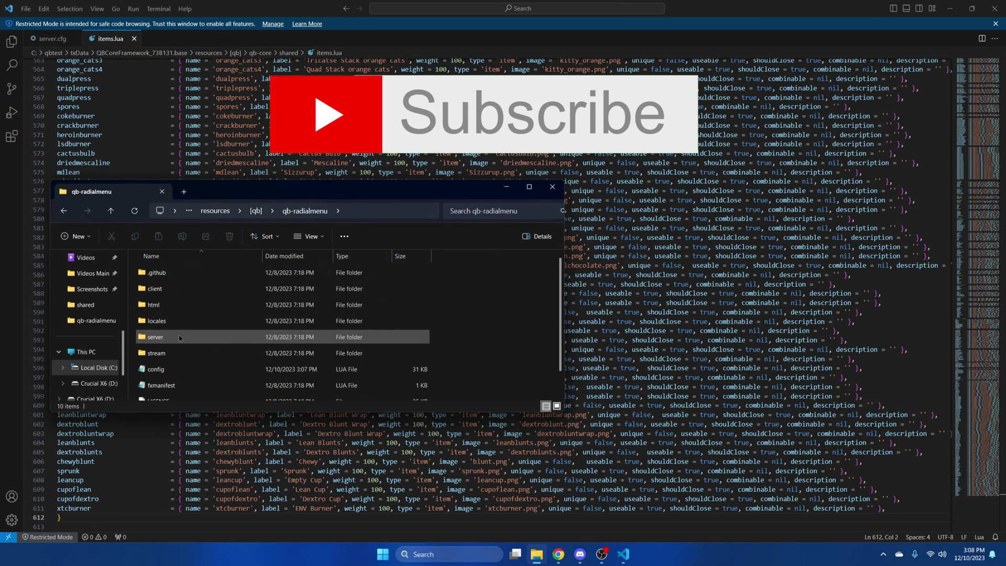
{"action": "right_click", "coordinate": [169, 365]}
{"action": "mouse_move", "coordinate": [230, 204]}
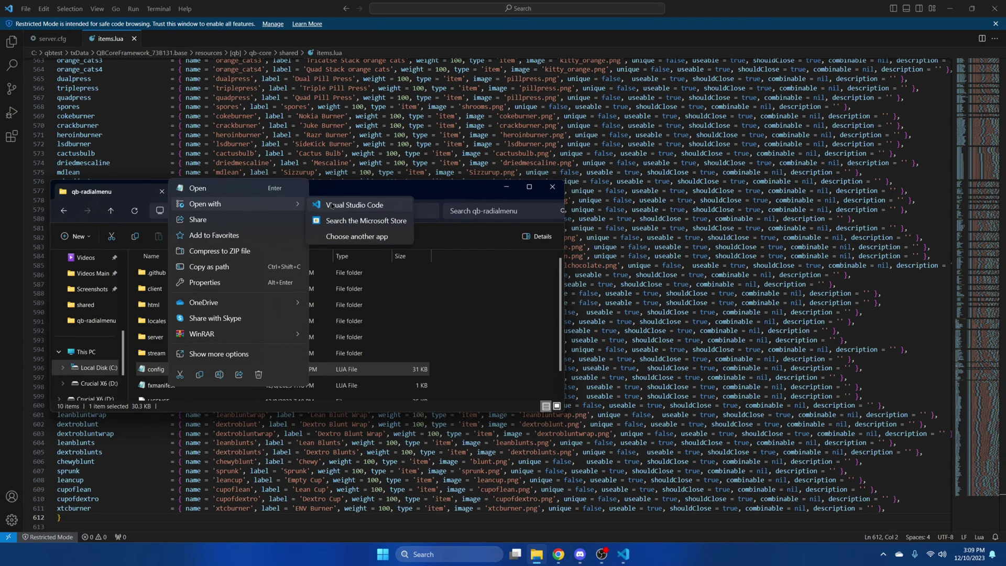
{"action": "left_click", "coordinate": [332, 205]}
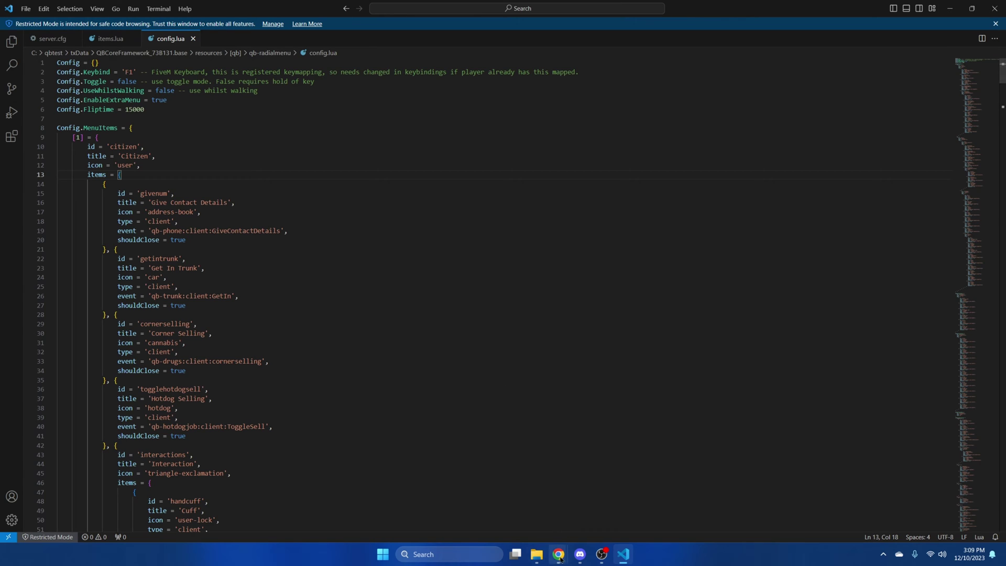
Replace line 33's corner-selling event with 'md-drugs:client:cornerselling' and save config.lua.
{"action": "mouse_move", "coordinate": [559, 560]}
{"action": "left_click", "coordinate": [501, 510]}
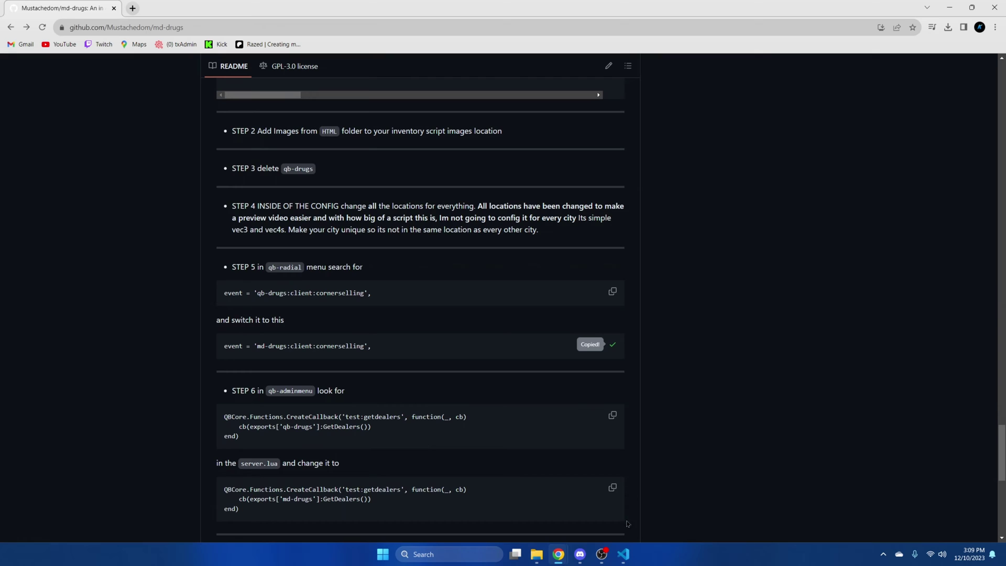
{"action": "left_click", "coordinate": [625, 554]}
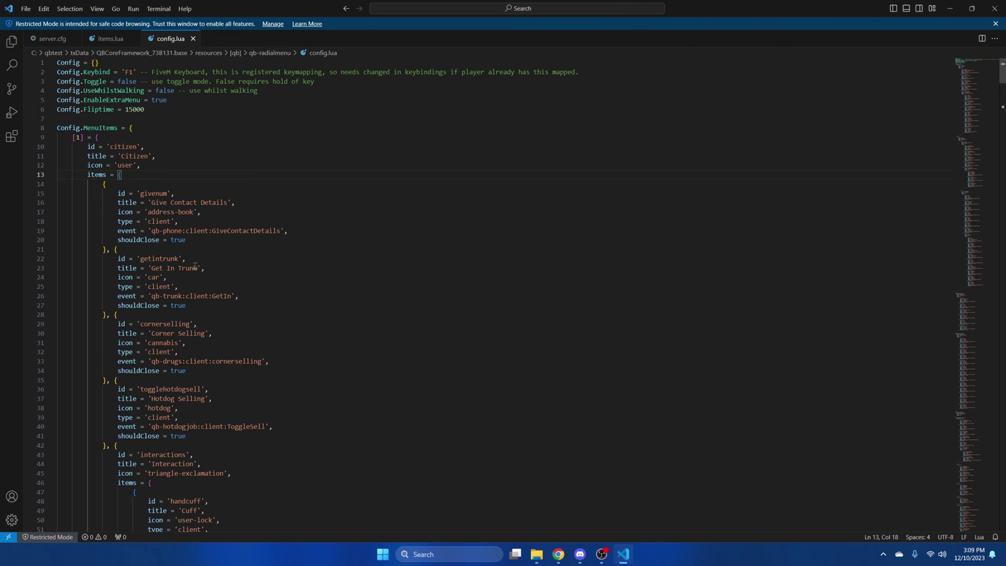
{"action": "left_click_drag", "start_coordinate": [116, 362], "coordinate": [215, 363]}
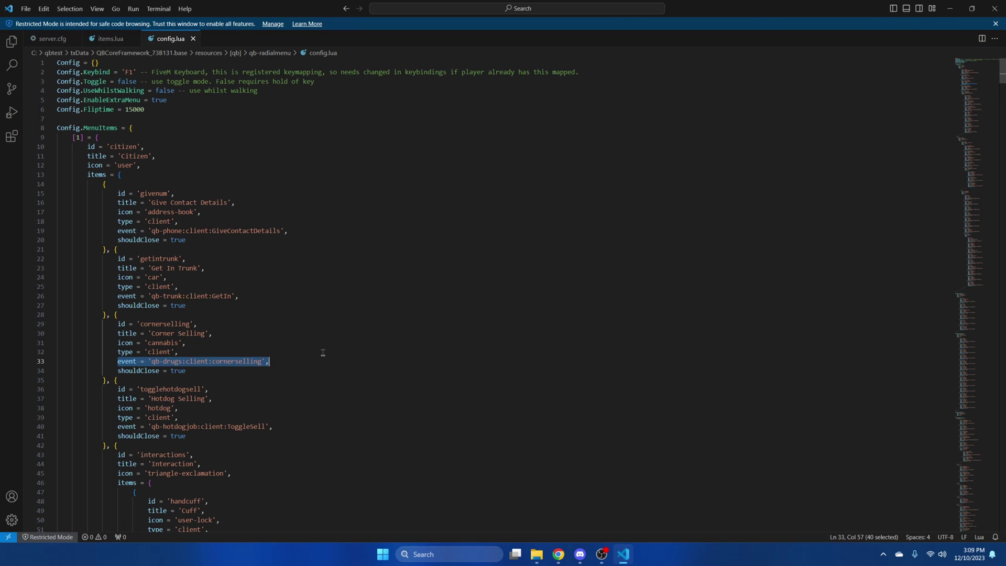
{"action": "type", "text": "event = 'md-drugs:client:cornerselling',"}
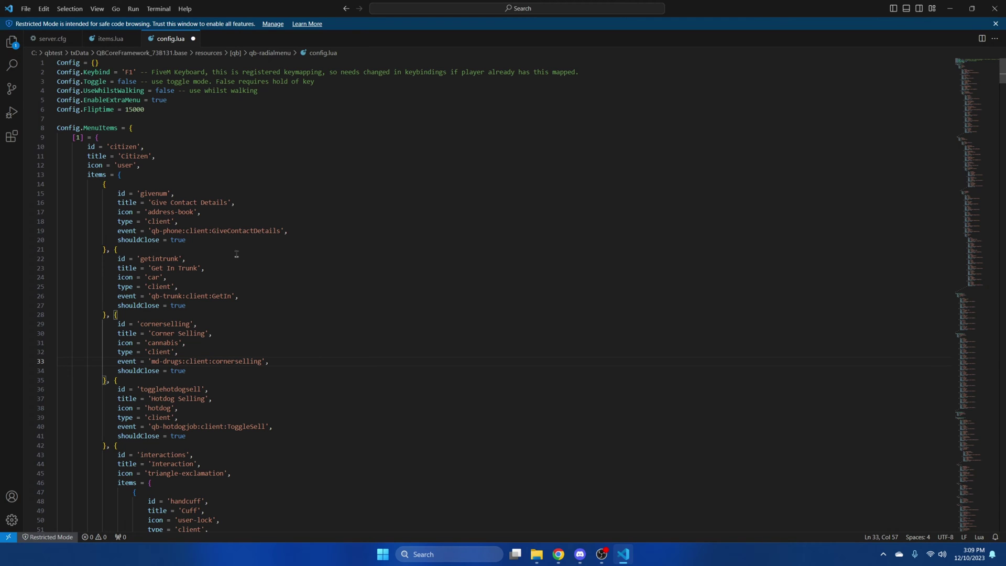
{"action": "left_click", "coordinate": [26, 9]}
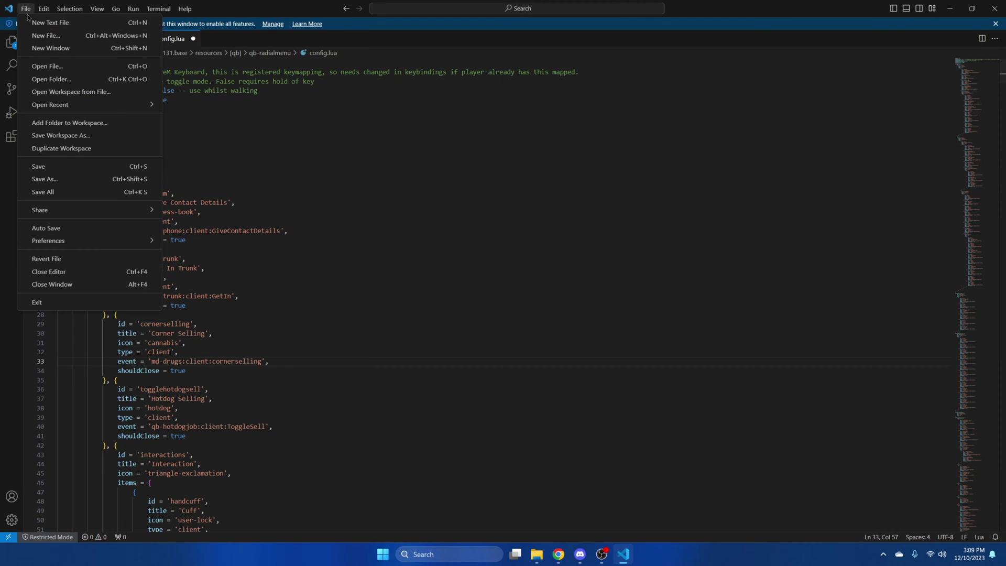
{"action": "left_click", "coordinate": [67, 165]}
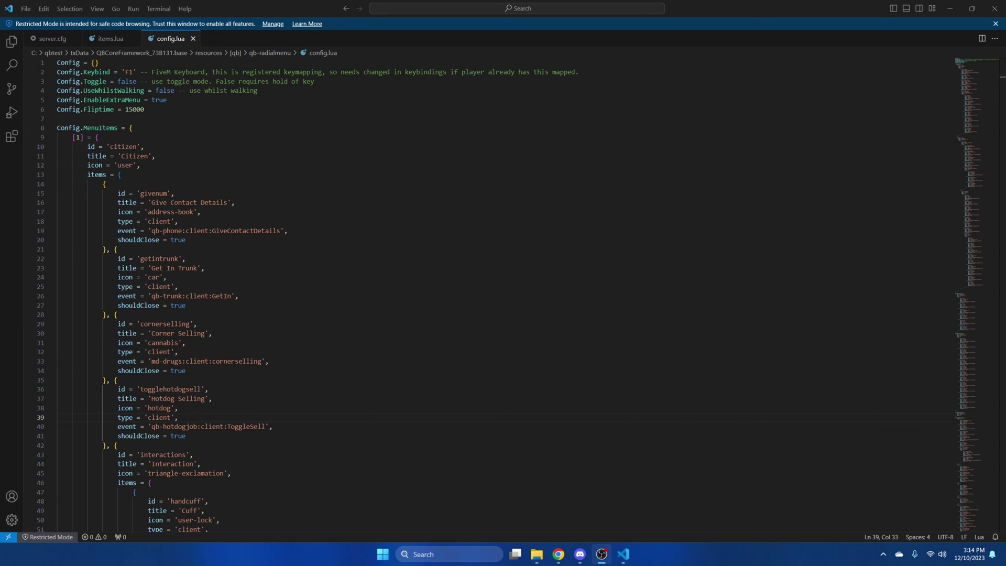
Open qb-adminmenu's server\server.lua in Visual Studio Code.
{"action": "left_click", "coordinate": [536, 554]}
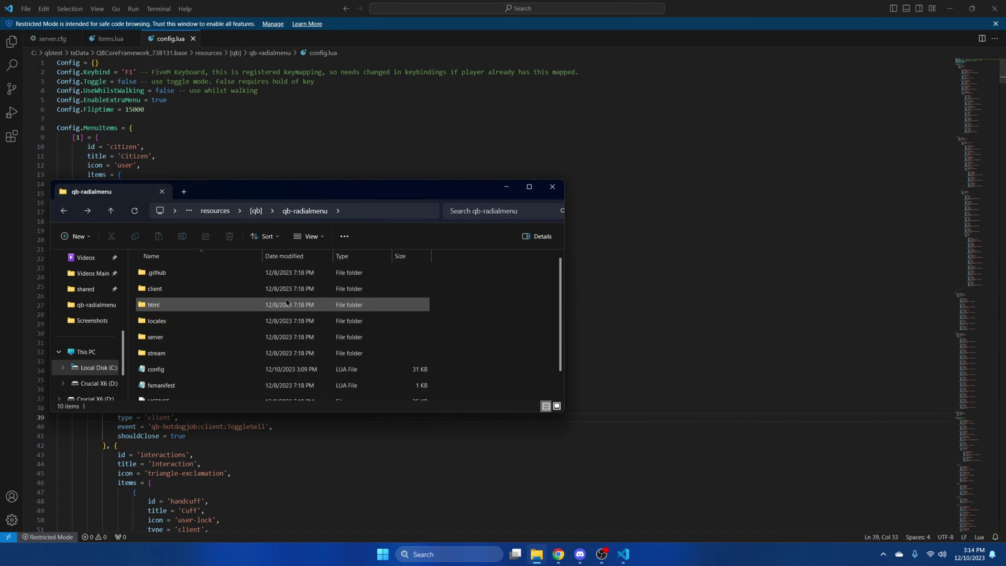
{"action": "scroll", "coordinate": [290, 325], "scroll_direction": "up", "scroll_amount": 1}
{"action": "scroll", "coordinate": [290, 326], "scroll_direction": "up", "scroll_amount": 1}
{"action": "double_click", "coordinate": [202, 273]}
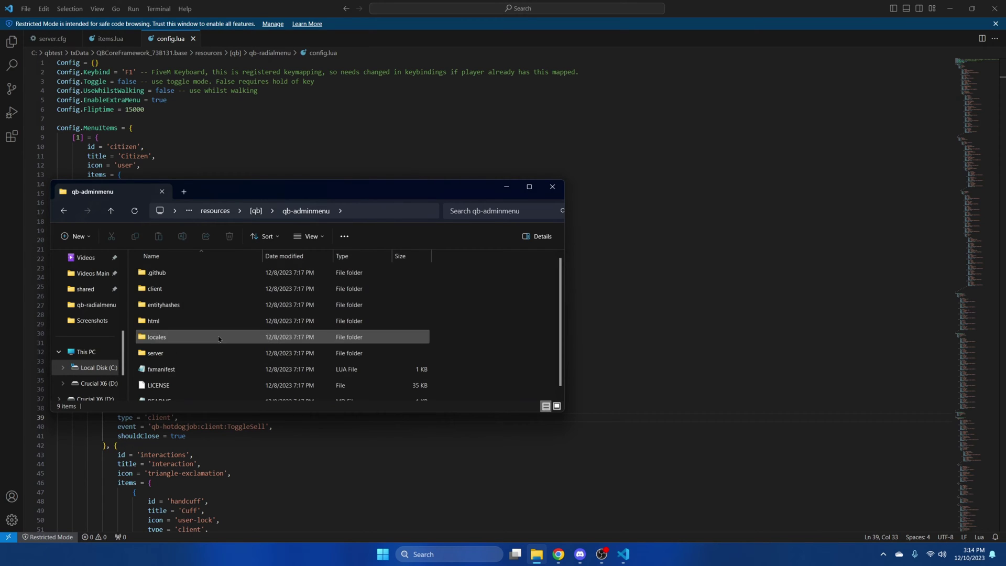
{"action": "double_click", "coordinate": [189, 352]}
{"action": "right_click", "coordinate": [181, 276]}
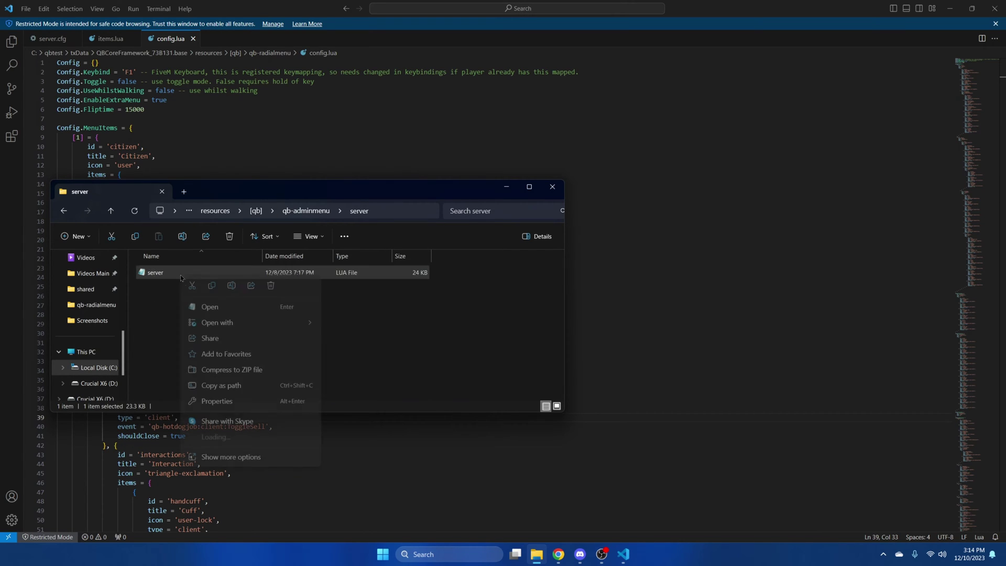
{"action": "mouse_move", "coordinate": [231, 325]}
{"action": "left_click", "coordinate": [327, 321]}
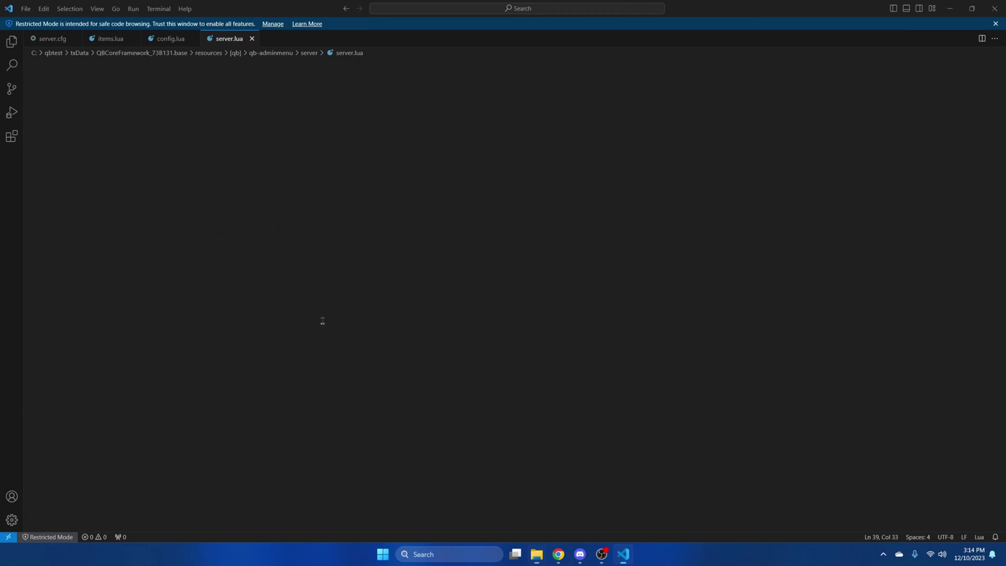
Change the test:getdealers callback to use exports['md-drugs'] and save server.lua.
{"action": "mouse_move", "coordinate": [558, 556]}
{"action": "left_click", "coordinate": [506, 503]}
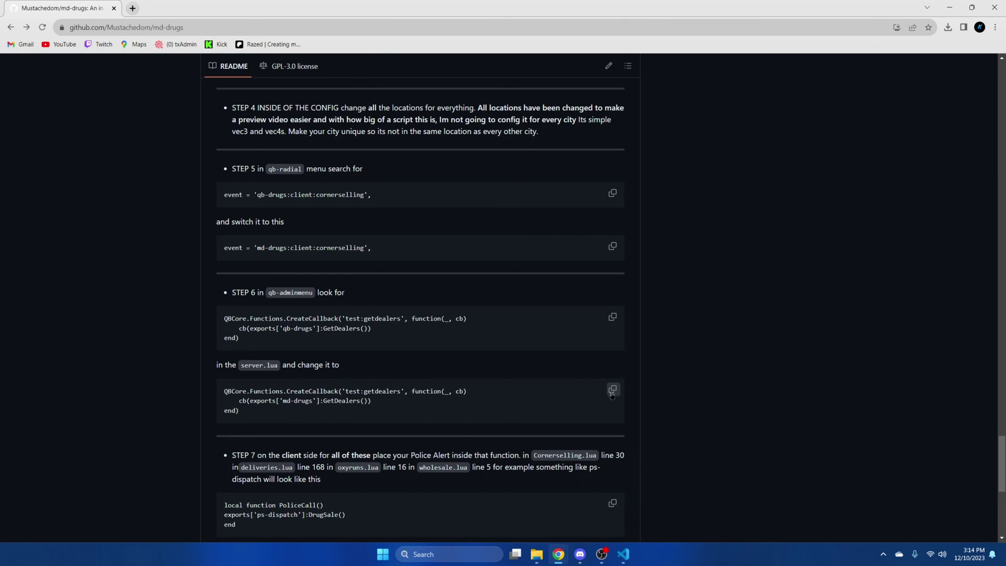
{"action": "left_click", "coordinate": [623, 554]}
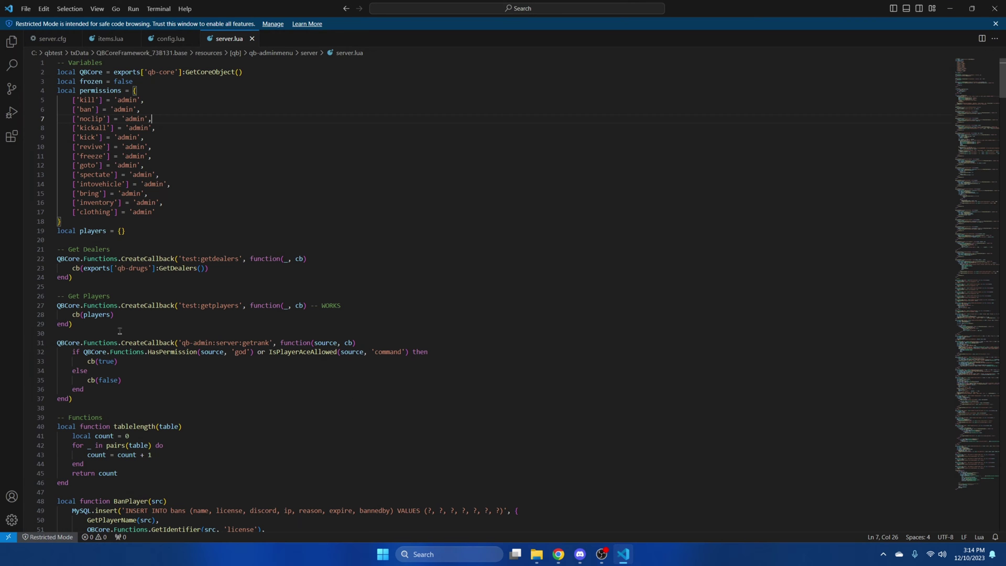
{"action": "left_click_drag", "start_coordinate": [57, 259], "coordinate": [92, 276]}
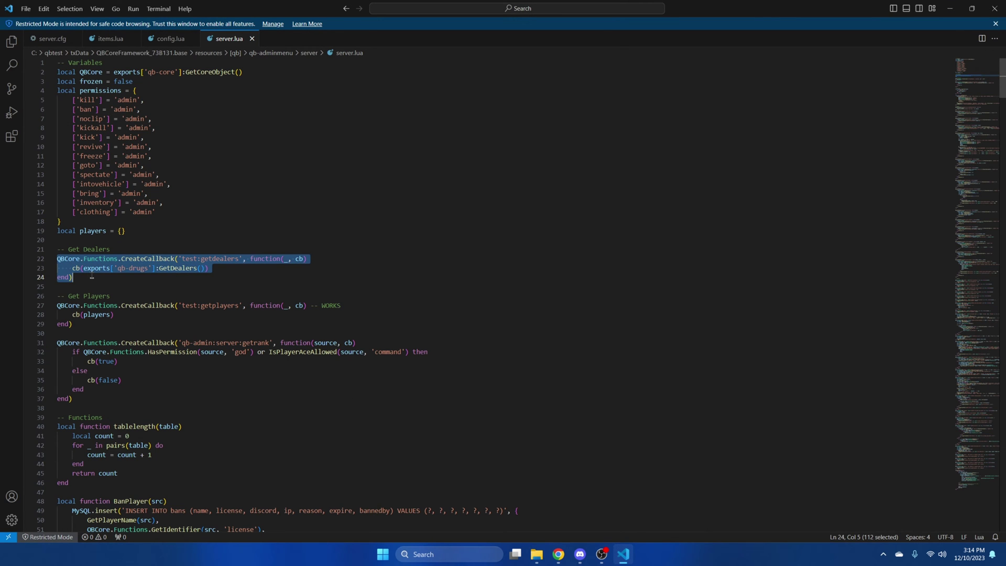
{"action": "type", "text": "QBCore.Functions.CreateCallback('test:getdealers', function(_, cb)     cb(exports['md-drugs']:GetDealers()) end)"}
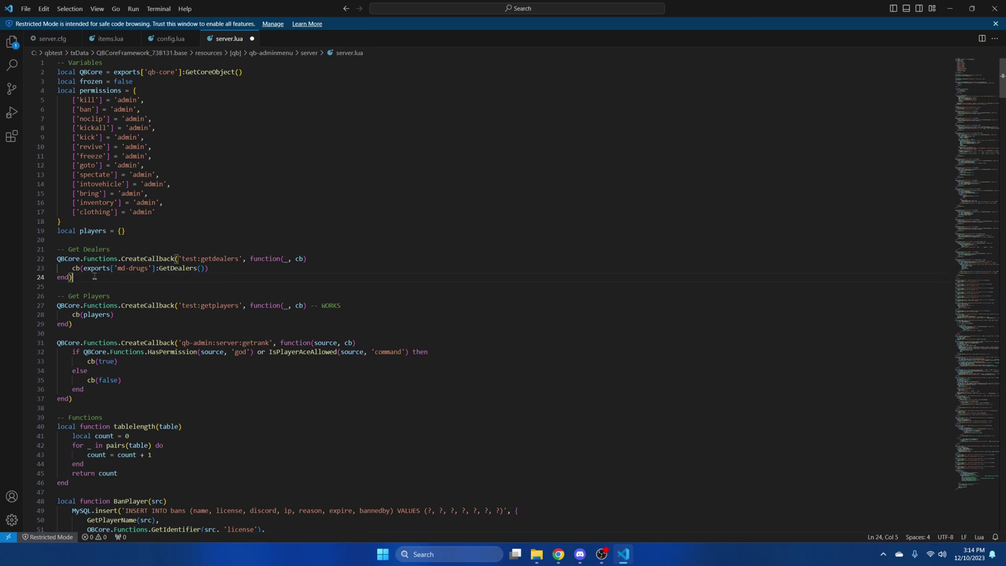
{"action": "left_click", "coordinate": [24, 10]}
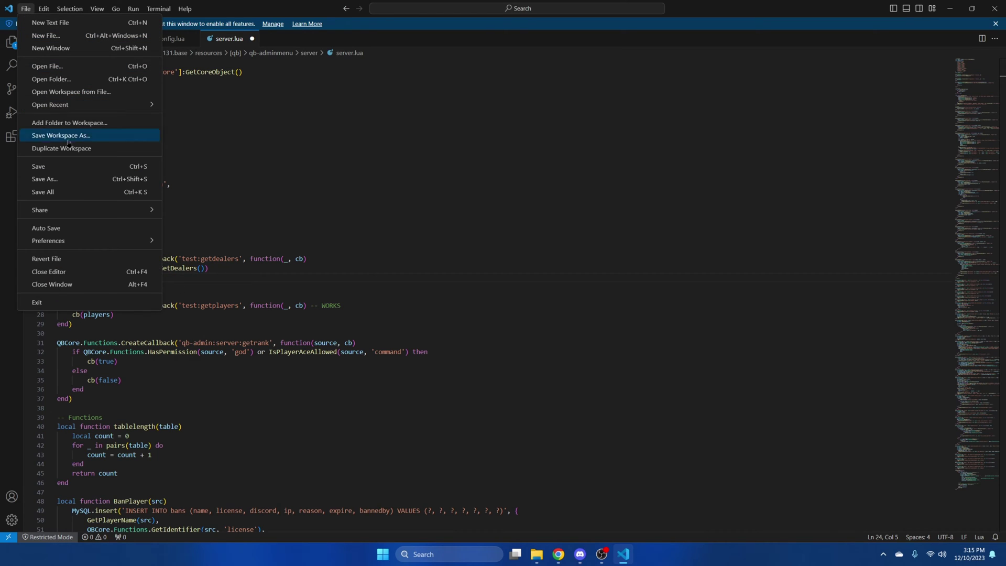
{"action": "left_click", "coordinate": [72, 166]}
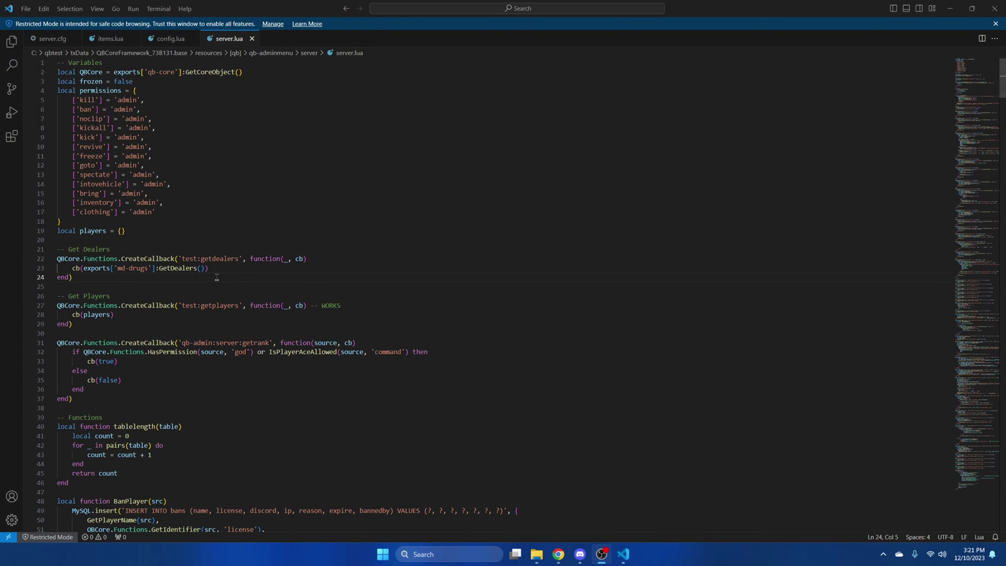
Open qb-shops' config.lua in Visual Studio Code.
{"action": "left_click", "coordinate": [536, 557]}
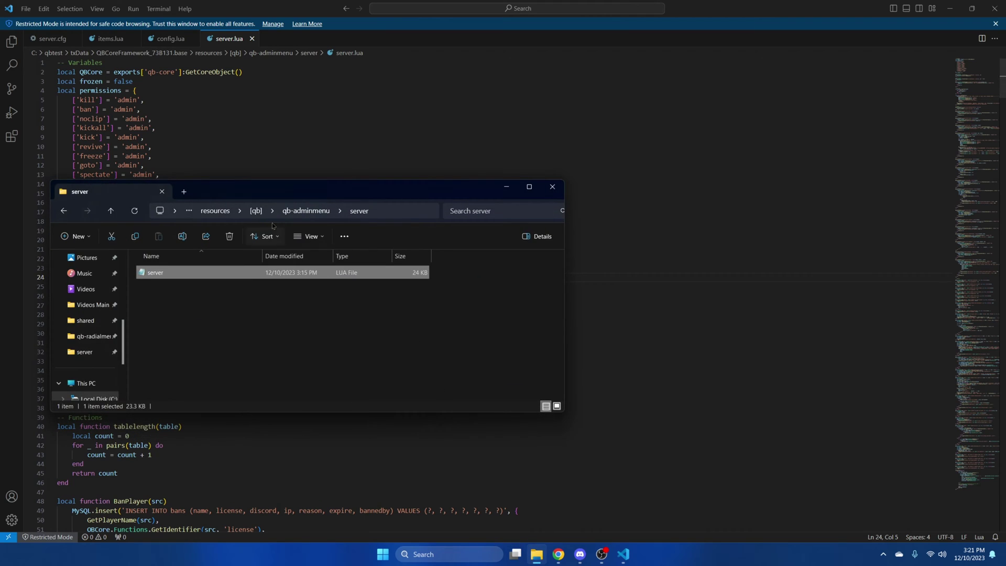
{"action": "left_click", "coordinate": [256, 210]}
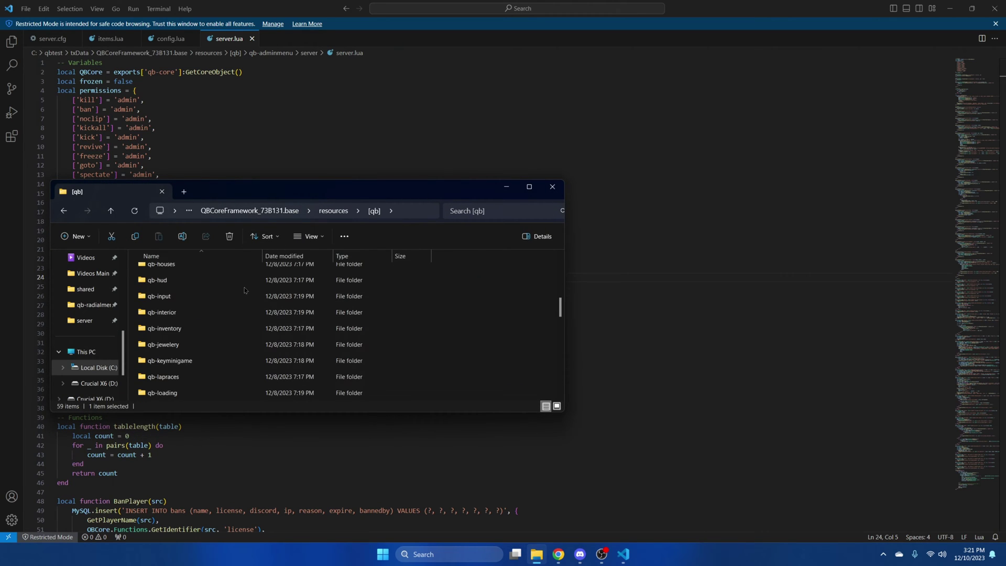
{"action": "scroll", "coordinate": [244, 290], "scroll_direction": "down", "scroll_amount": 3}
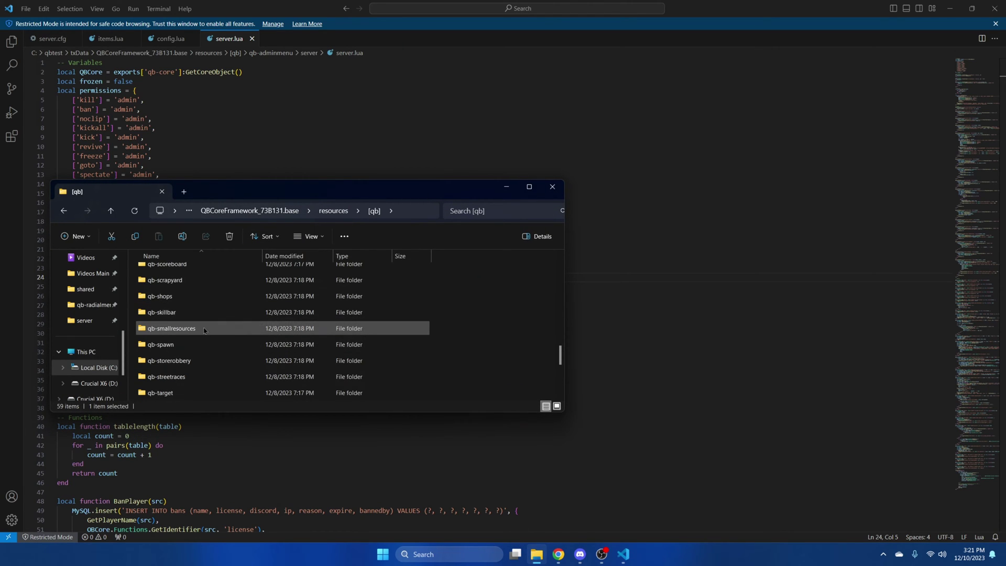
{"action": "scroll", "coordinate": [199, 335], "scroll_direction": "down", "scroll_amount": 2}
{"action": "double_click", "coordinate": [185, 296]}
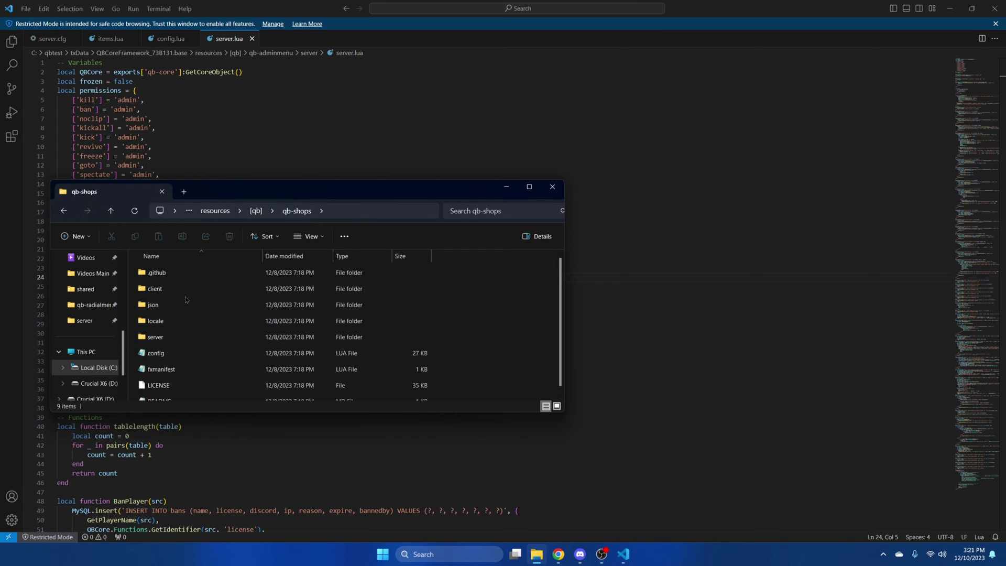
{"action": "right_click", "coordinate": [180, 353]}
{"action": "mouse_move", "coordinate": [251, 190]}
{"action": "left_click", "coordinate": [357, 193]}
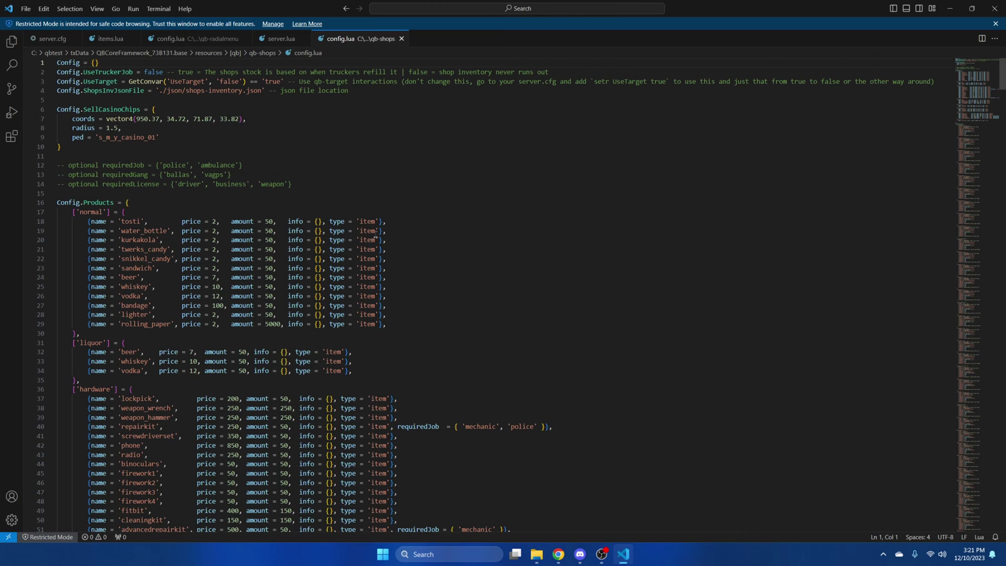
Paste README step 8's bakingsoda, emptyvial and needle items after rolling_paper and save.
{"action": "scroll", "coordinate": [409, 232], "scroll_direction": "down", "scroll_amount": 1}
{"action": "left_click", "coordinate": [558, 554]}
{"action": "scroll", "coordinate": [319, 276], "scroll_direction": "down", "scroll_amount": 1}
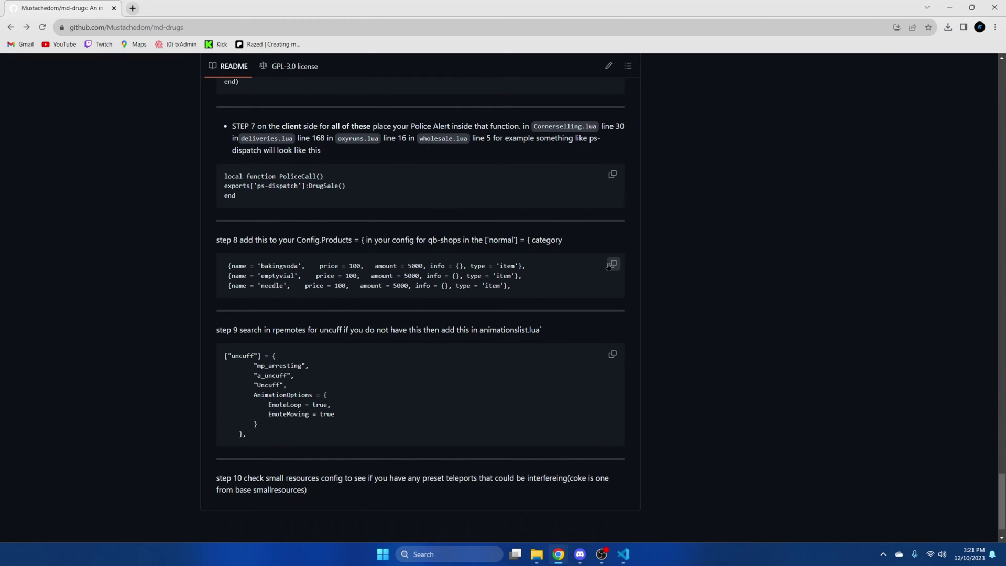
{"action": "left_click", "coordinate": [610, 266]}
{"action": "left_click", "coordinate": [623, 554]}
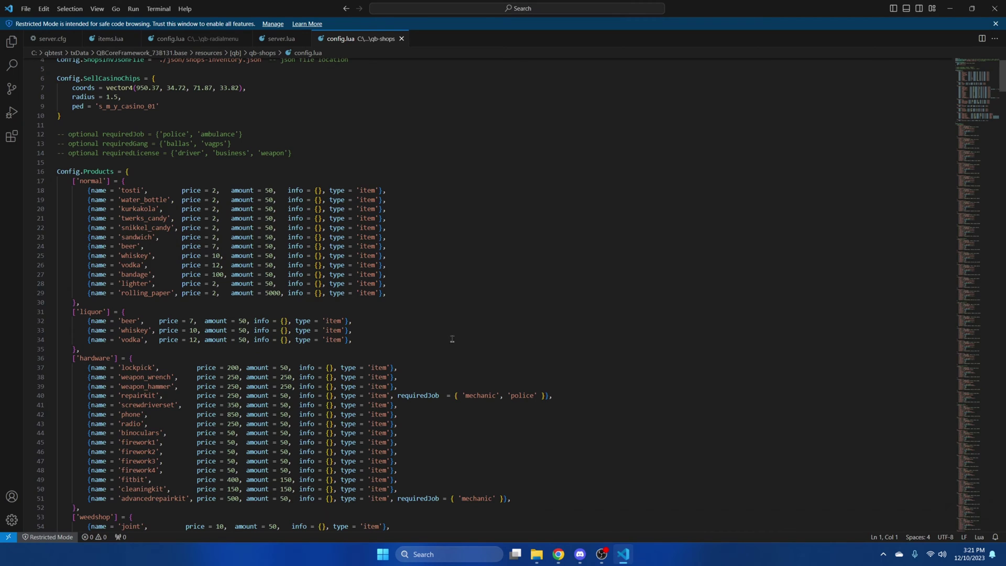
{"action": "left_click", "coordinate": [394, 294]}
{"action": "key", "text": "ctrl+v"}
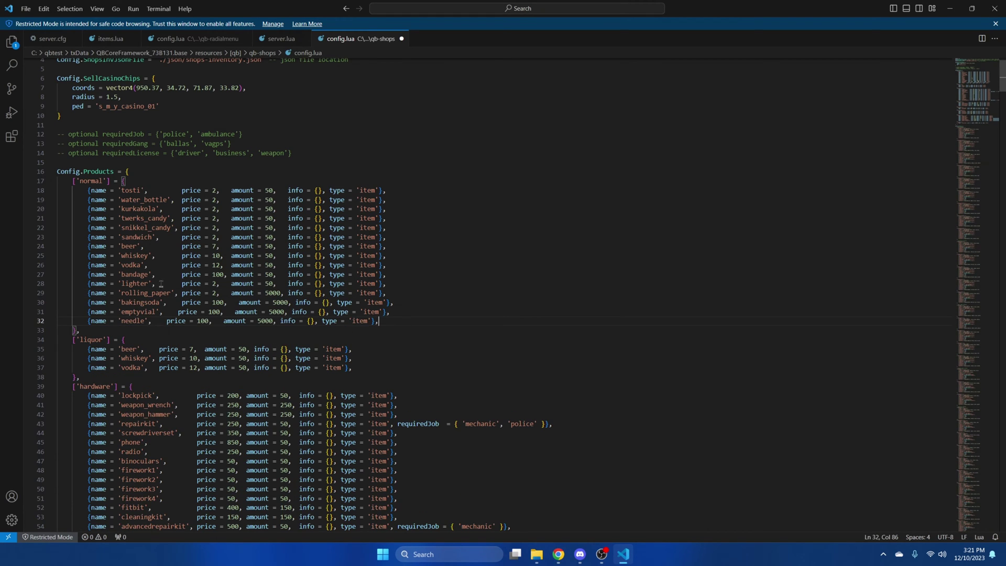
{"action": "left_click", "coordinate": [22, 8]}
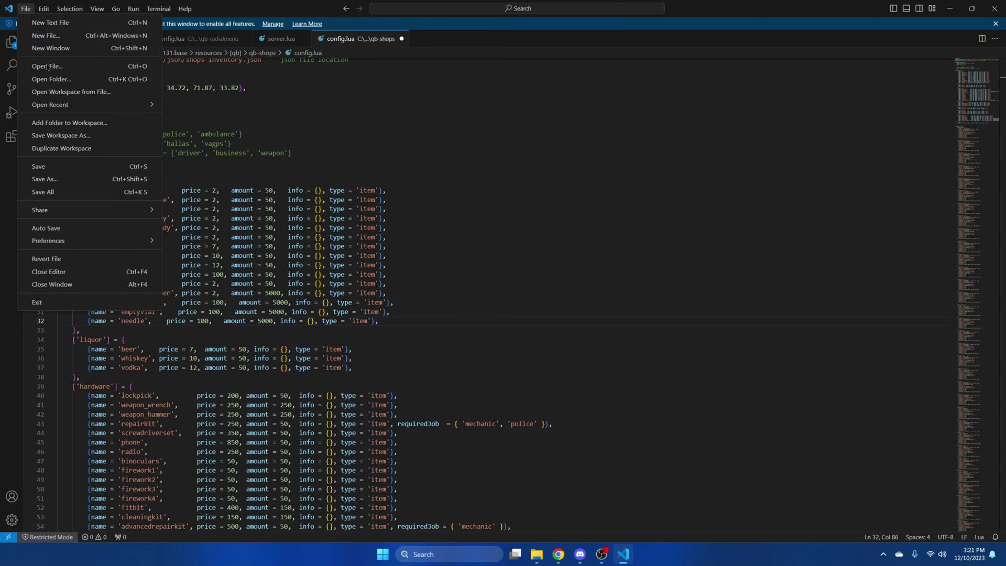
{"action": "left_click", "coordinate": [68, 170]}
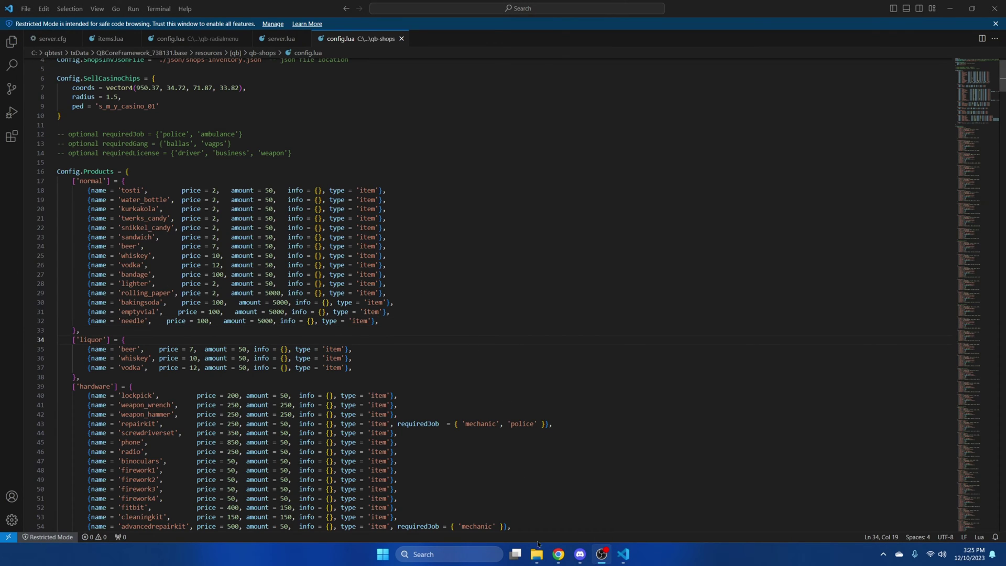
Open [standalone]\rpemotes\client\AnimationList.lua in Visual Studio Code.
{"action": "left_click", "coordinate": [537, 550]}
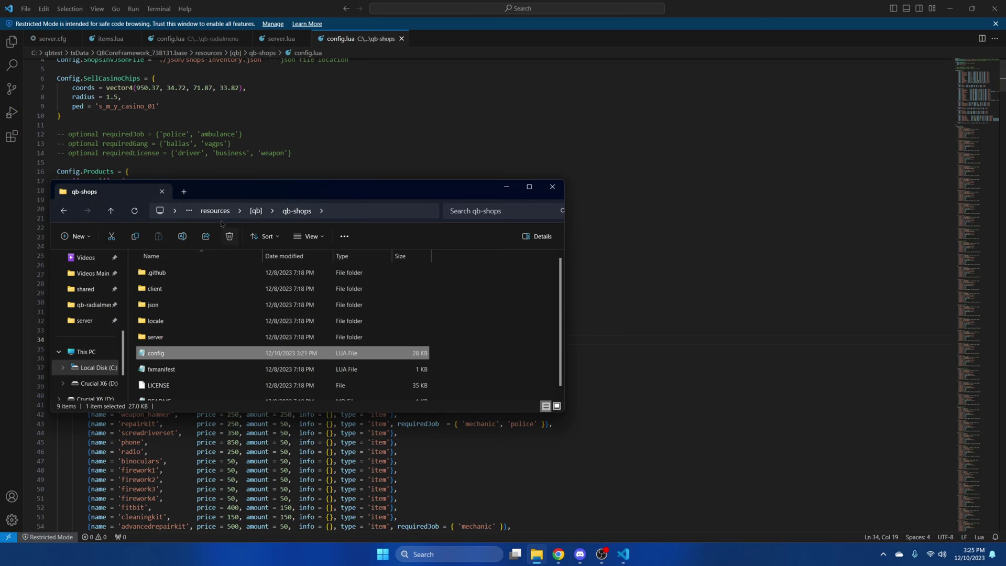
{"action": "double_click", "coordinate": [203, 319]}
{"action": "scroll", "coordinate": [194, 336], "scroll_direction": "down", "scroll_amount": 2}
{"action": "double_click", "coordinate": [195, 362]}
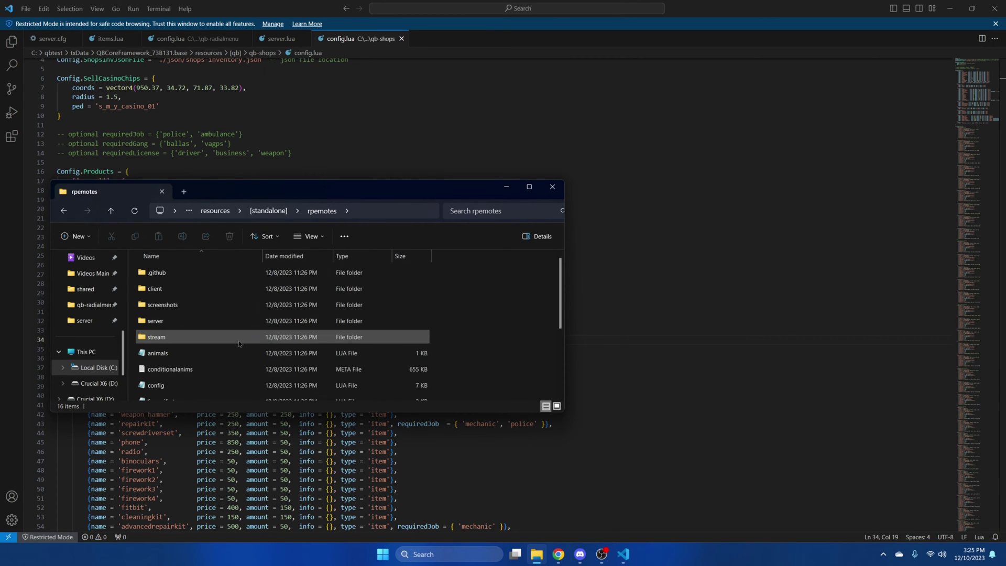
{"action": "double_click", "coordinate": [203, 289]}
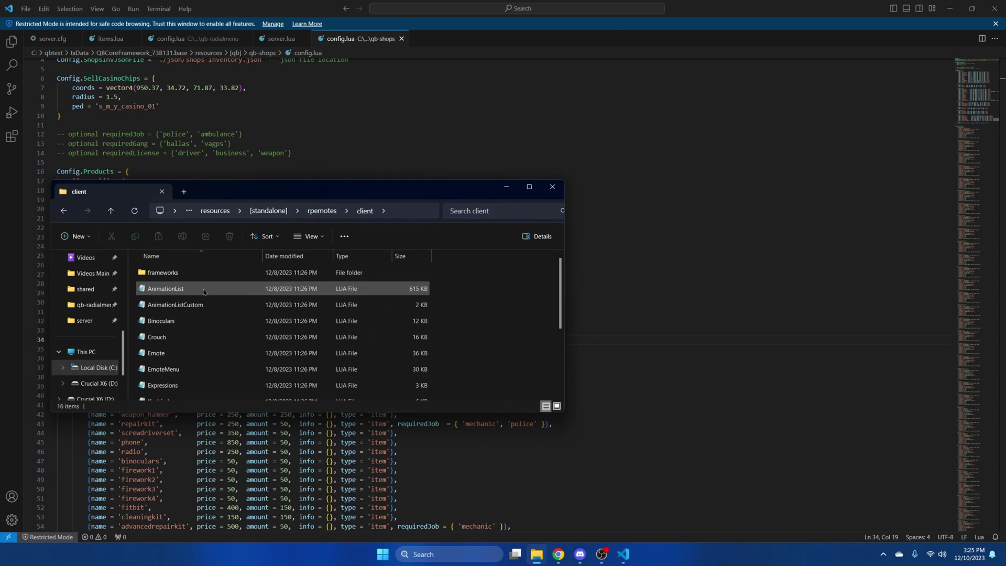
{"action": "right_click", "coordinate": [204, 291]}
{"action": "mouse_move", "coordinate": [293, 338]}
{"action": "left_click", "coordinate": [360, 340]}
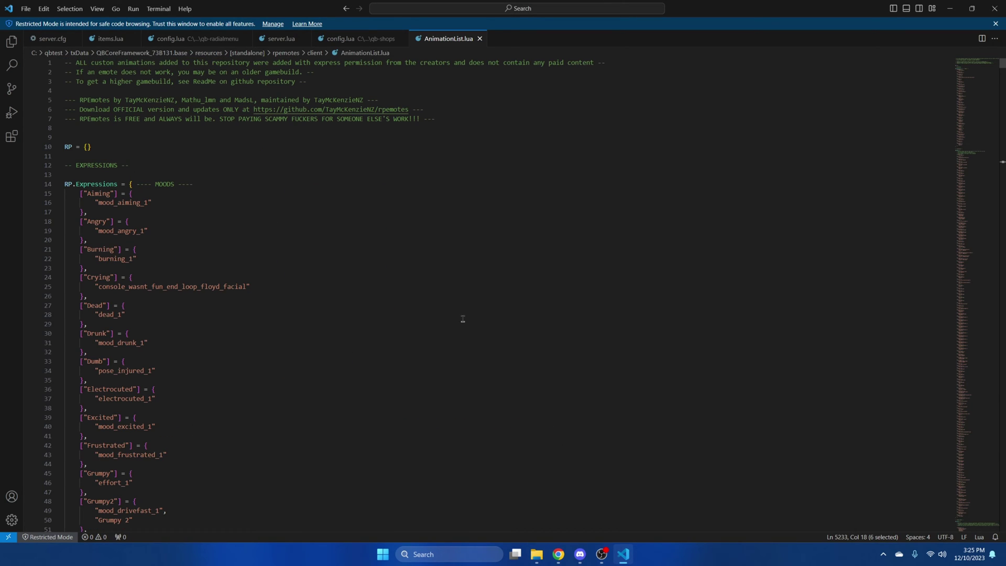
Copy the README's step 9 uncuff emote code and search AnimationList.lua for 'uncuff'.
{"action": "mouse_move", "coordinate": [557, 560]}
{"action": "left_click", "coordinate": [504, 497]}
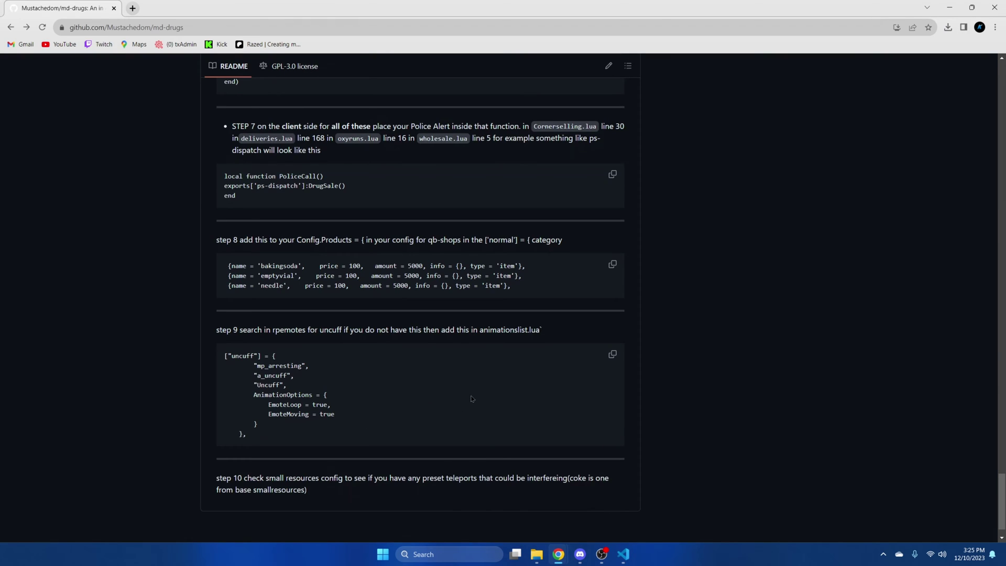
{"action": "left_click", "coordinate": [613, 355]}
{"action": "left_click", "coordinate": [623, 554]}
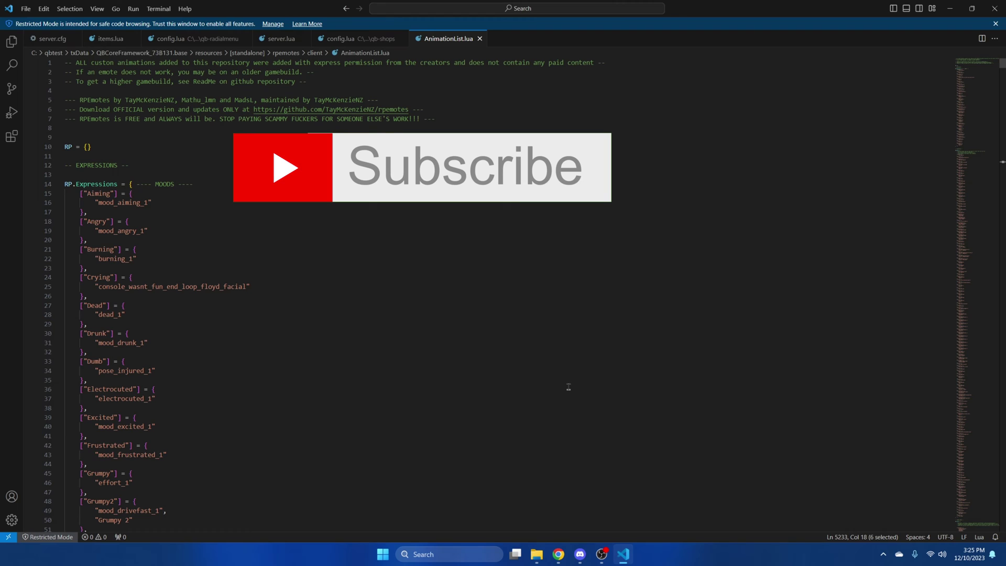
{"action": "key", "text": "ctrl+f"}
{"action": "key", "text": "Return"}
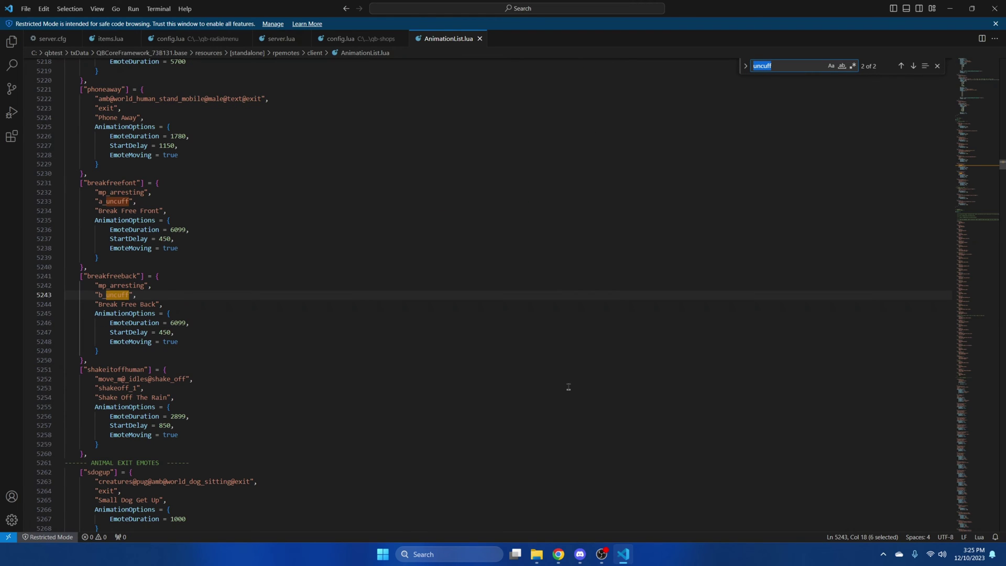
Paste the uncuff emote entry on a new line after breakfreeback and save the file.
{"action": "left_click", "coordinate": [88, 360]}
{"action": "key", "text": "Return"}
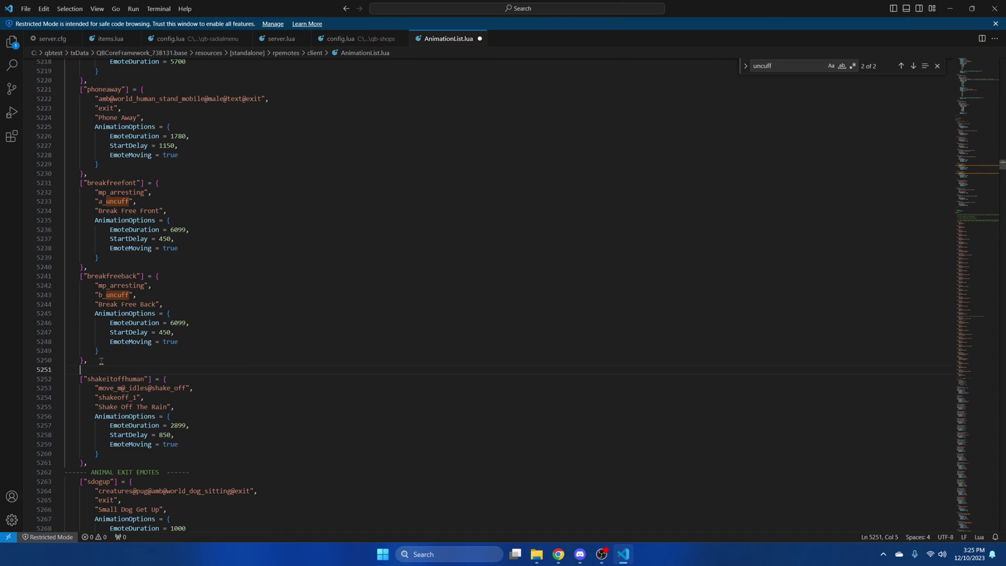
{"action": "key", "text": "ctrl+v"}
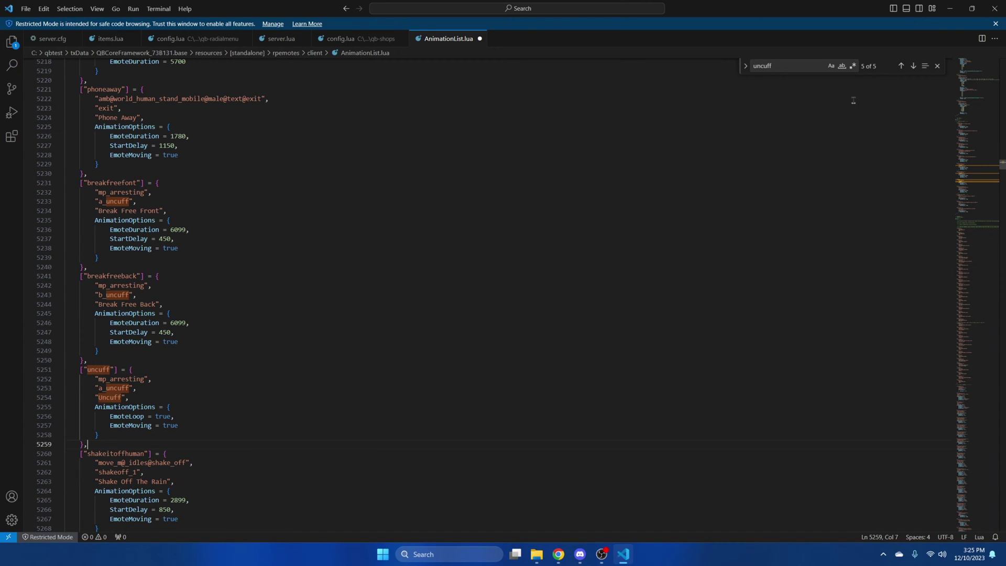
{"action": "left_click", "coordinate": [937, 67]}
{"action": "left_click", "coordinate": [31, 12]}
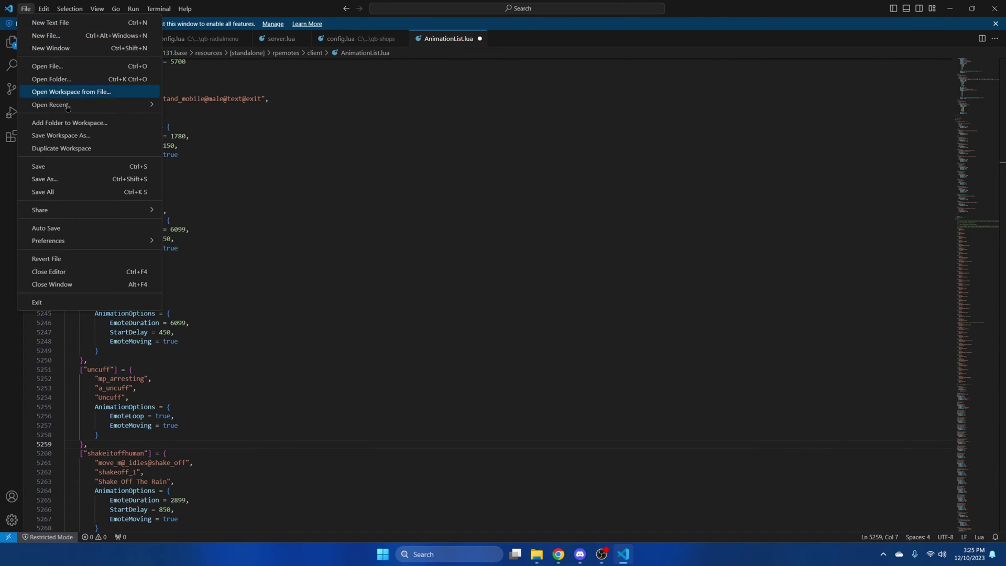
{"action": "left_click", "coordinate": [79, 166]}
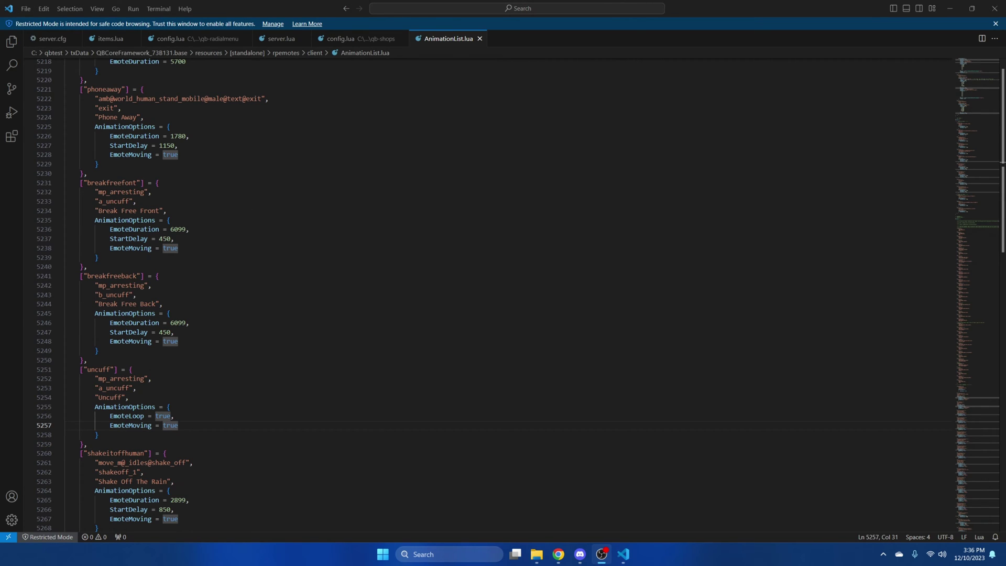
Open [qb]\qb-smallresources\config.lua in Visual Studio Code.
{"action": "left_click", "coordinate": [536, 556]}
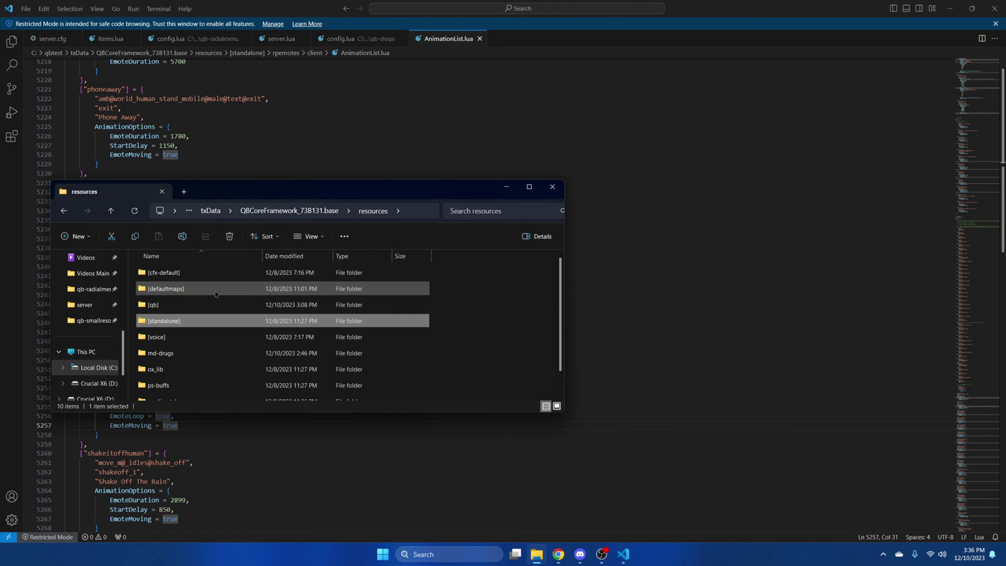
{"action": "double_click", "coordinate": [216, 305]}
{"action": "scroll", "coordinate": [220, 313], "scroll_direction": "down", "scroll_amount": 8}
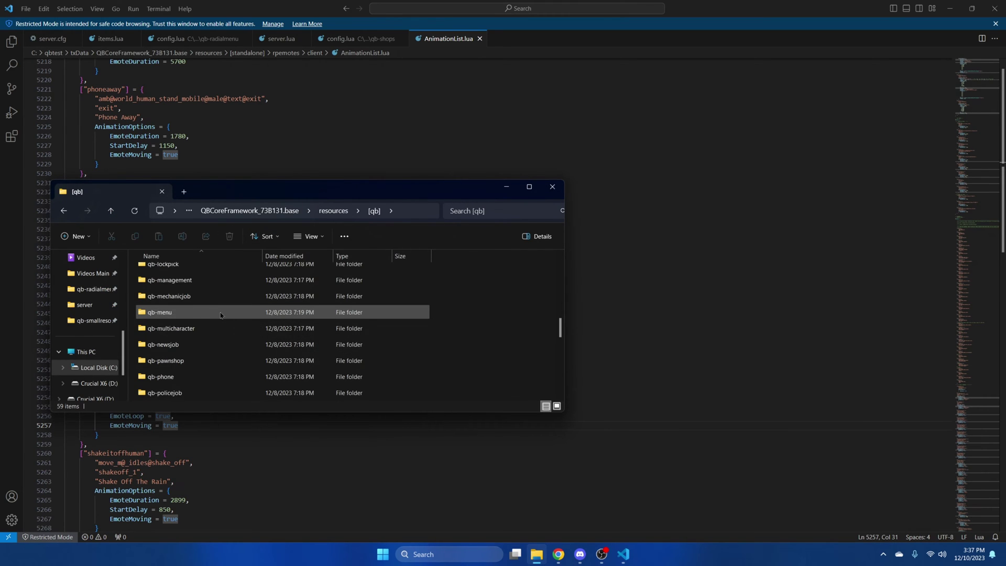
{"action": "scroll", "coordinate": [220, 314], "scroll_direction": "down", "scroll_amount": 3}
{"action": "double_click", "coordinate": [211, 326]}
{"action": "scroll", "coordinate": [211, 325], "scroll_direction": "down", "scroll_amount": 1}
{"action": "right_click", "coordinate": [200, 312]}
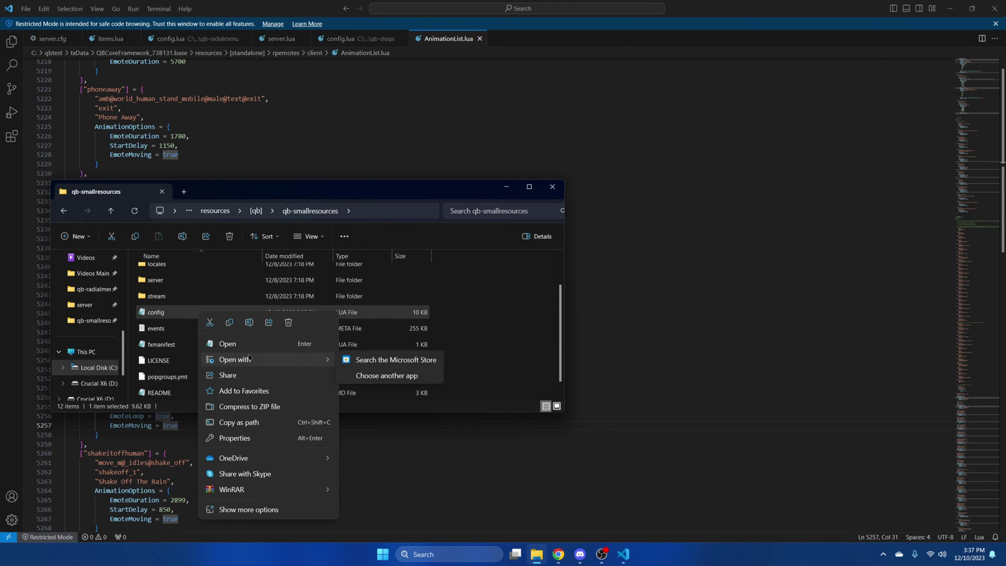
{"action": "mouse_move", "coordinate": [250, 359]}
{"action": "left_click", "coordinate": [390, 362]}
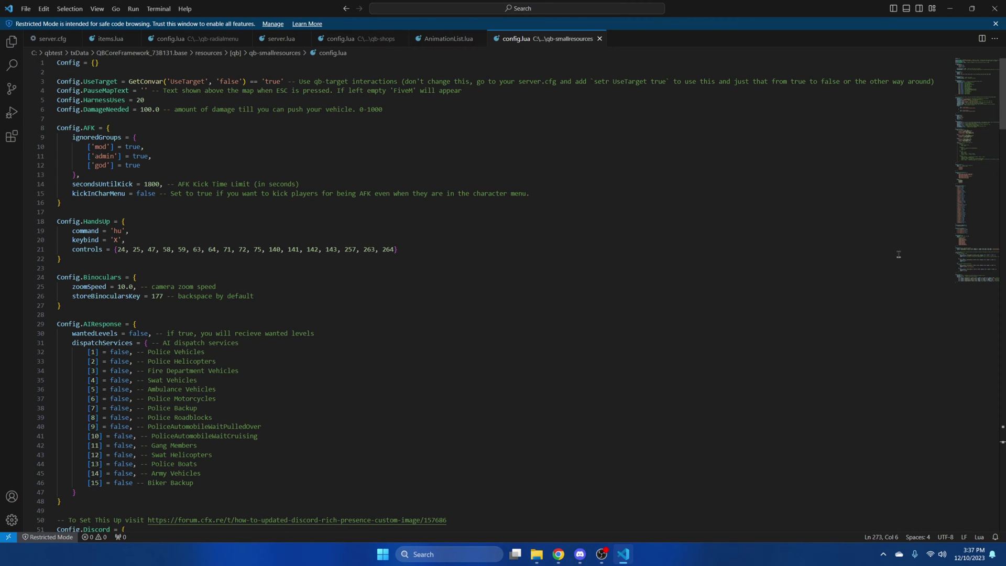
Delete the Coke Processing Enter/Exit entry from Config.Teleports and save config.lua.
{"action": "left_click", "coordinate": [989, 249]}
{"action": "scroll", "coordinate": [989, 249], "scroll_direction": "down", "scroll_amount": 20}
{"action": "scroll", "coordinate": [792, 388], "scroll_direction": "down", "scroll_amount": 2}
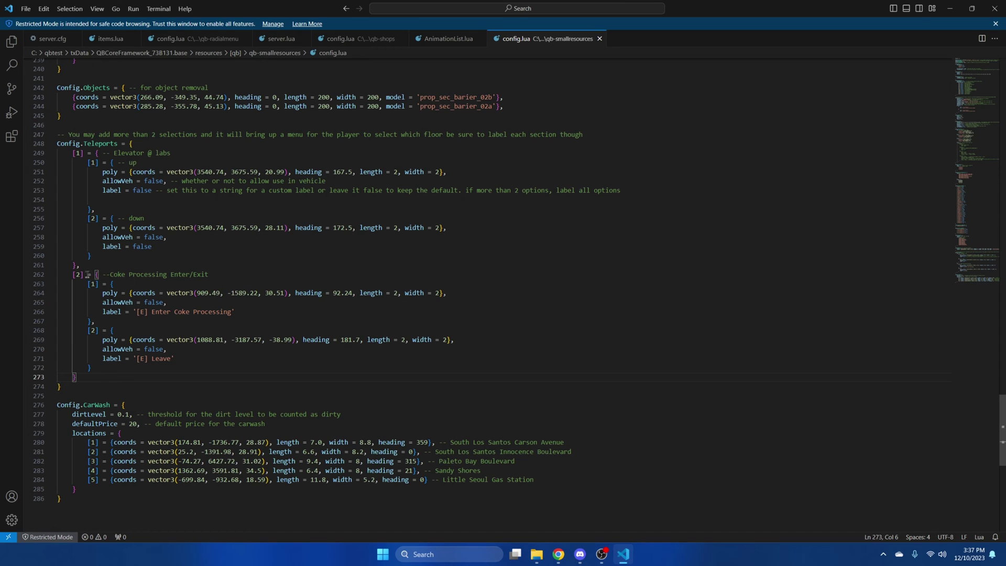
{"action": "left_click_drag", "start_coordinate": [72, 275], "coordinate": [124, 377]}
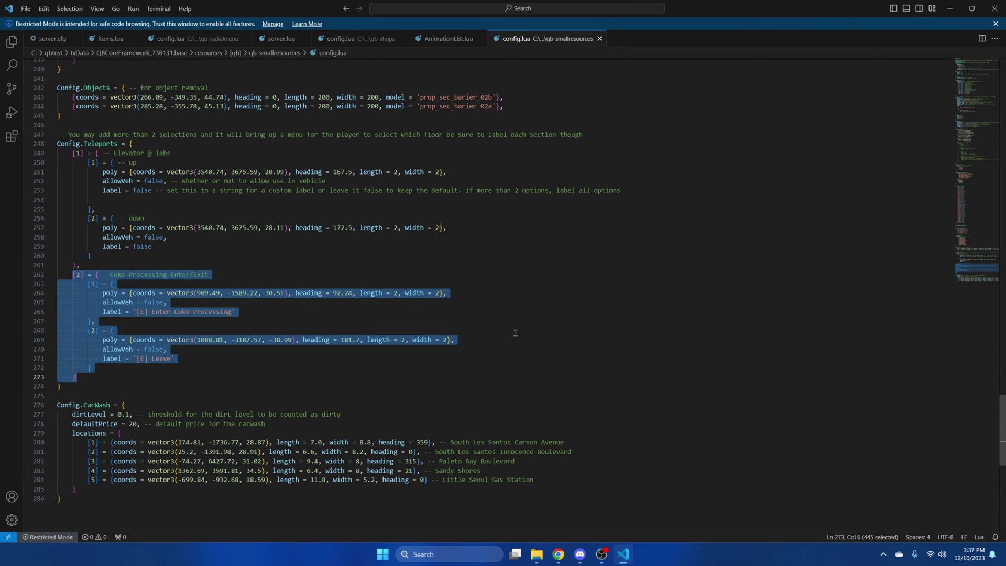
{"action": "key", "text": "BackSpace"}
{"action": "key", "text": "BackSpace"}
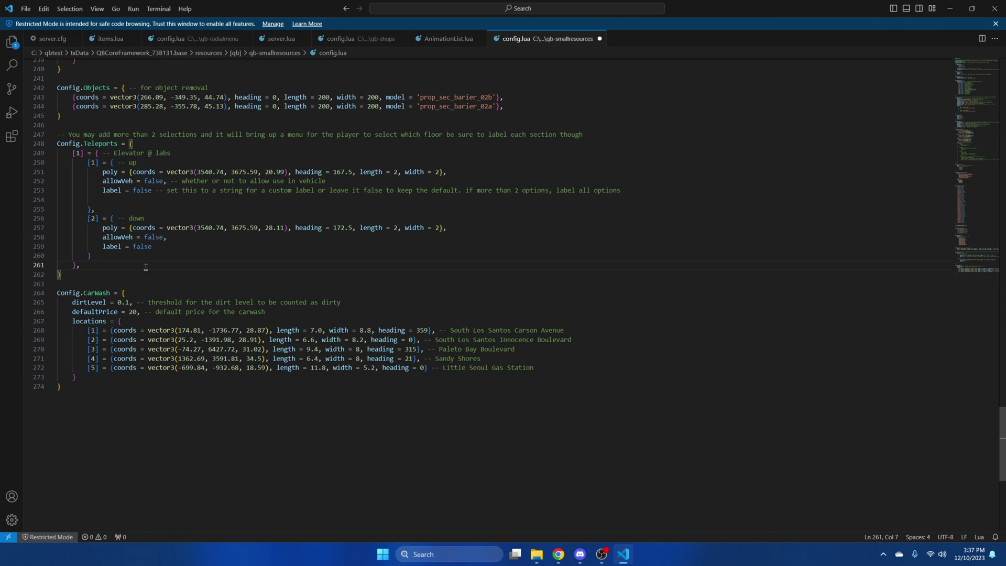
{"action": "left_click", "coordinate": [26, 8]}
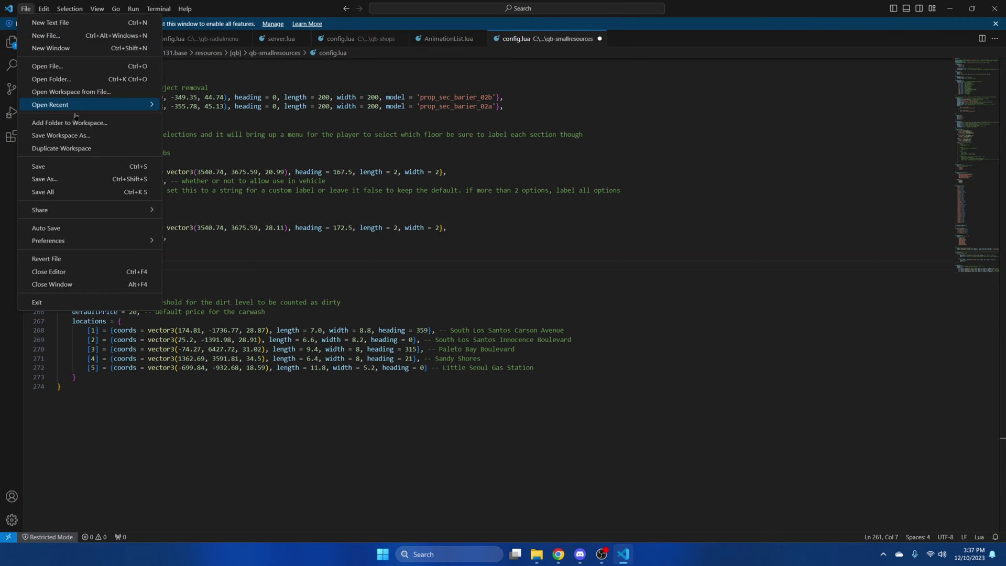
{"action": "left_click", "coordinate": [65, 167]}
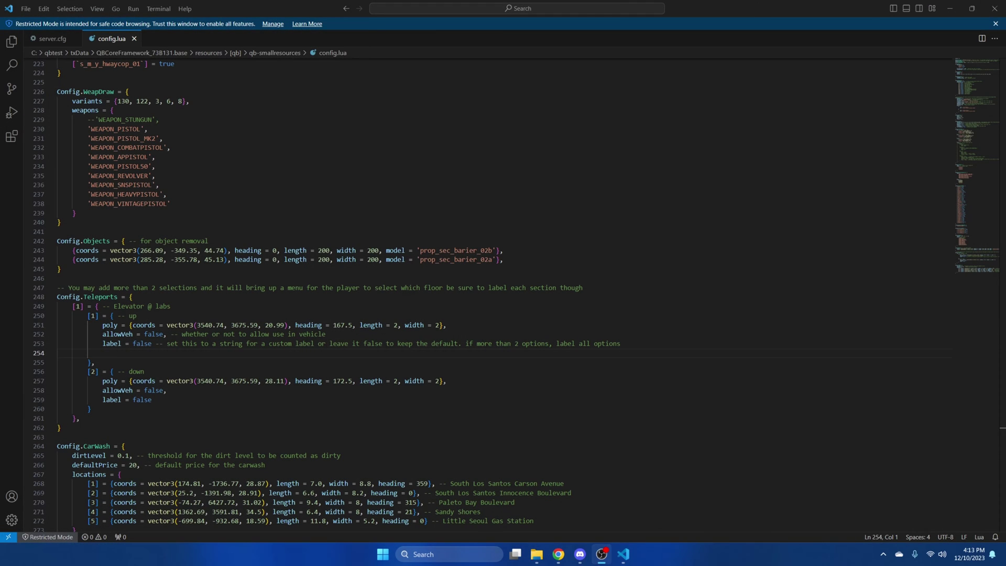
Select the exports['ps-dispatch']:DrugSale() line in the md-drugs README.
{"action": "mouse_move", "coordinate": [559, 554]}
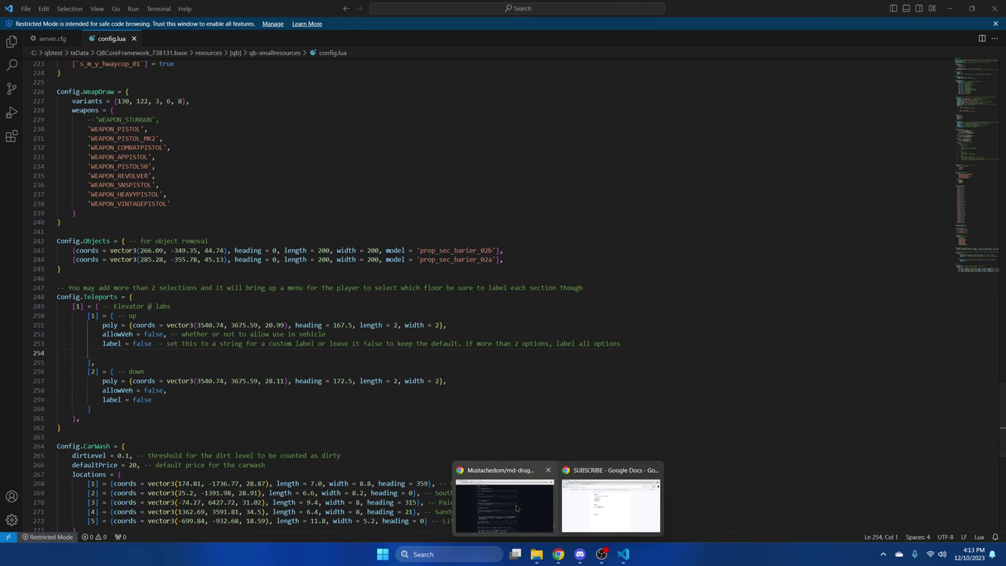
{"action": "left_click", "coordinate": [487, 498]}
{"action": "left_click_drag", "start_coordinate": [298, 441], "coordinate": [216, 445]}
{"action": "key", "text": "ctrl+c"}
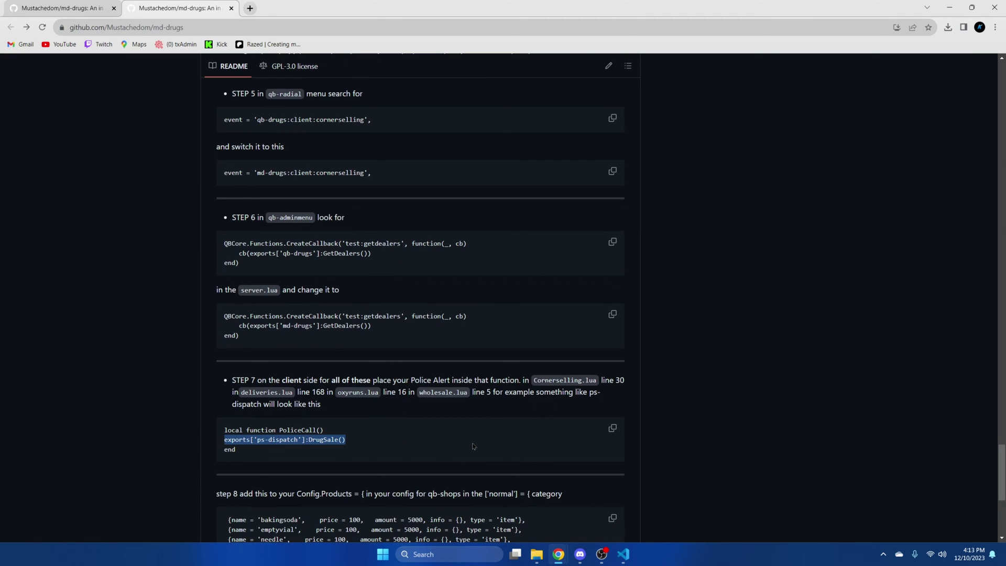
Go to resources > md-drugs > client and bring up options for cornerselling.lua.
{"action": "left_click", "coordinate": [537, 553]}
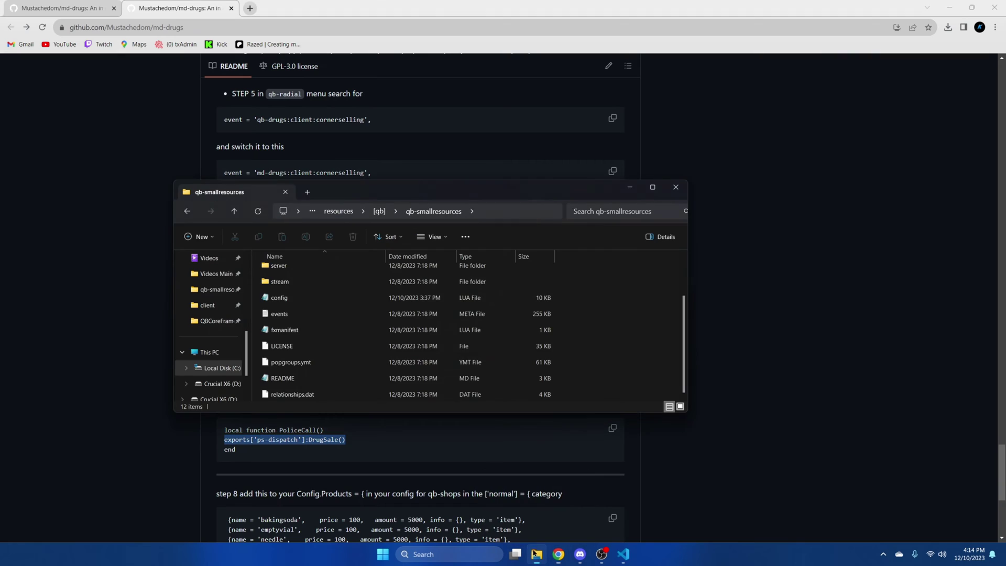
{"action": "left_click", "coordinate": [339, 211]}
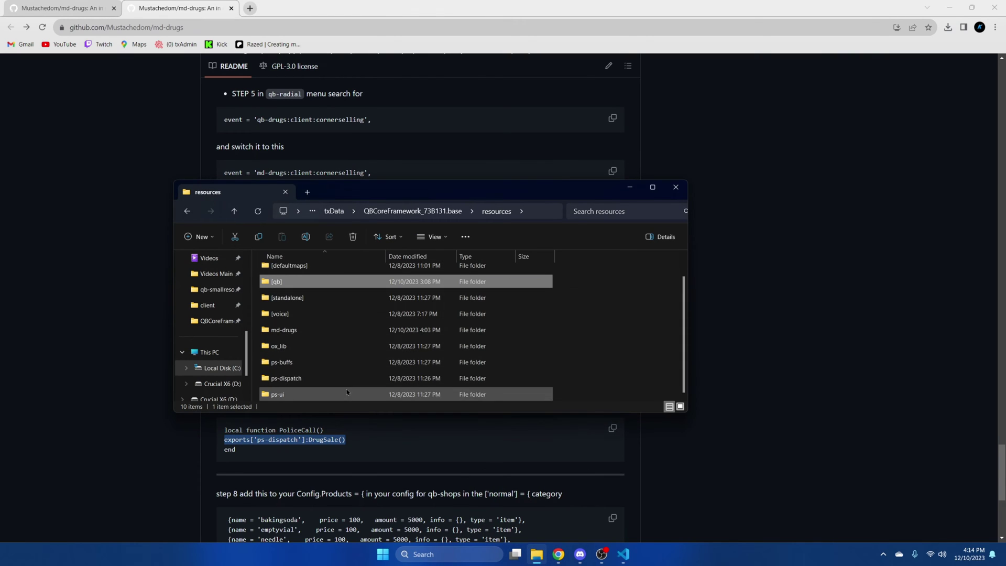
{"action": "double_click", "coordinate": [329, 331]}
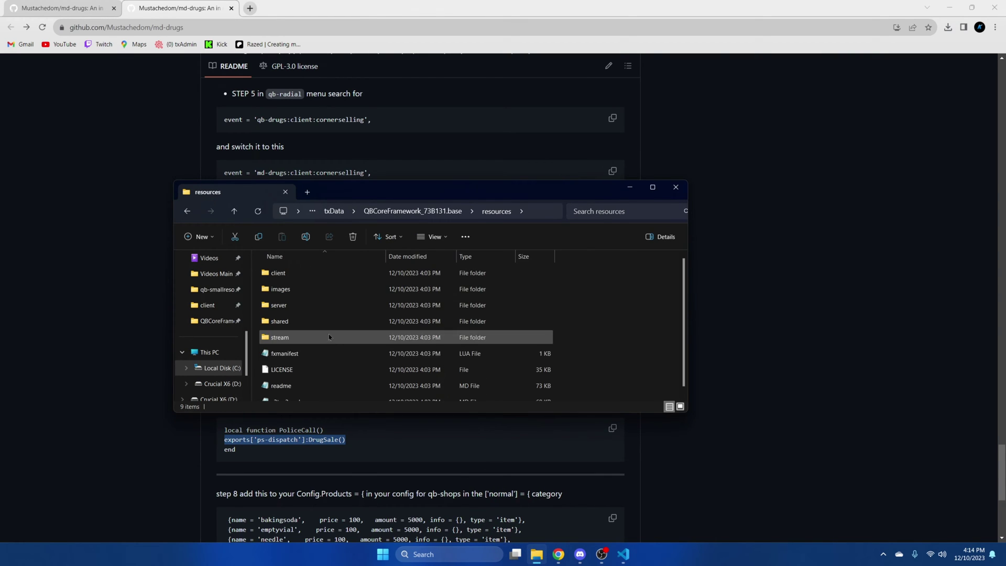
{"action": "double_click", "coordinate": [317, 273]}
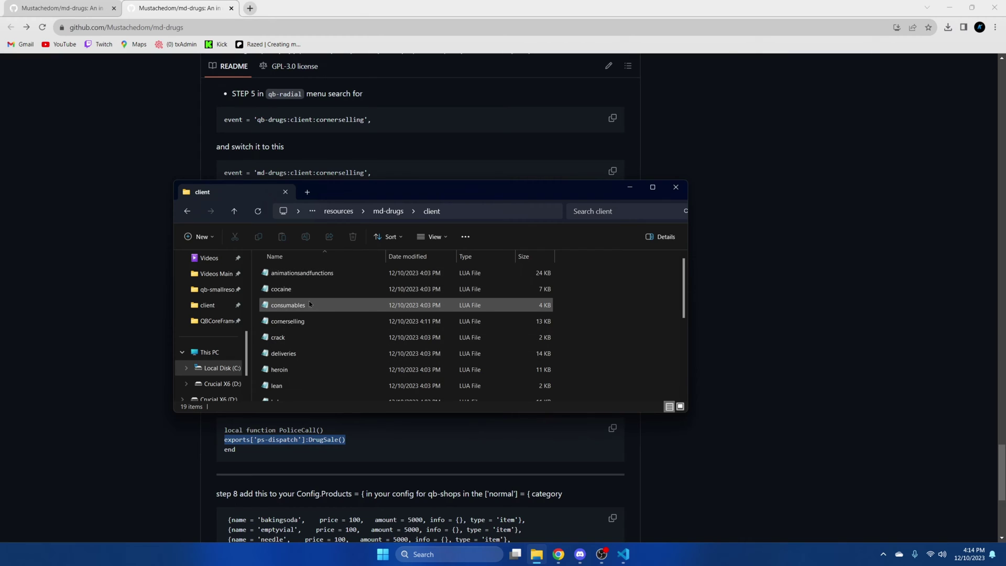
{"action": "left_click", "coordinate": [293, 321]}
{"action": "right_click", "coordinate": [294, 321]}
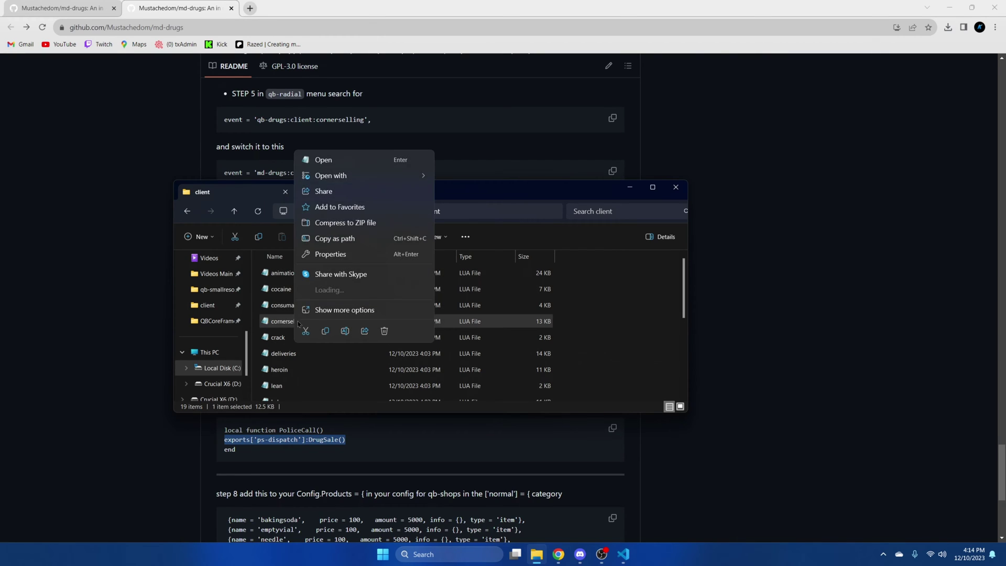
Replace the line 30 print in cornerselling.lua with the DrugSale call and save.
{"action": "mouse_move", "coordinate": [358, 161]}
{"action": "left_click", "coordinate": [472, 153]}
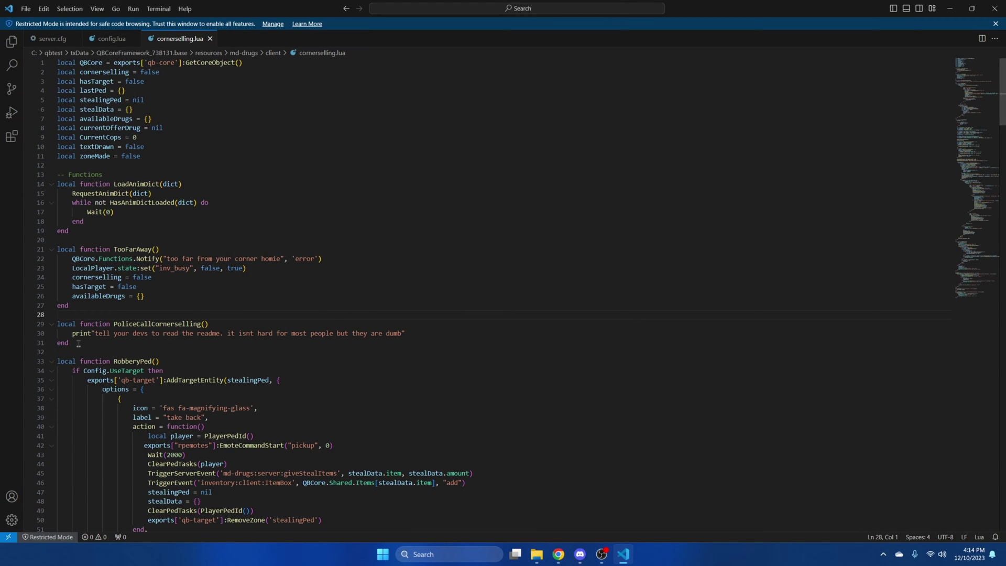
{"action": "left_click_drag", "start_coordinate": [63, 334], "coordinate": [424, 335]}
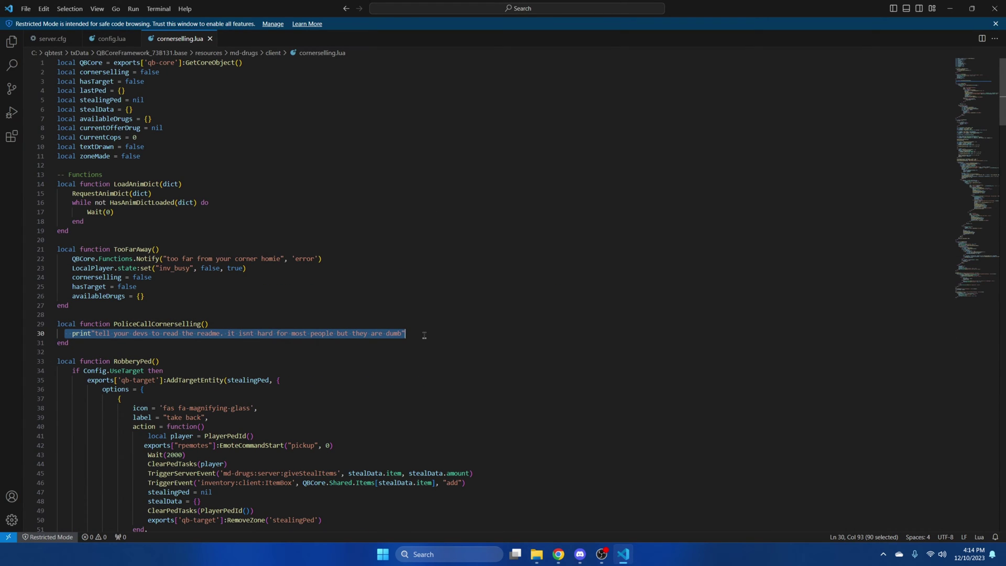
{"action": "key", "text": "ctrl+v"}
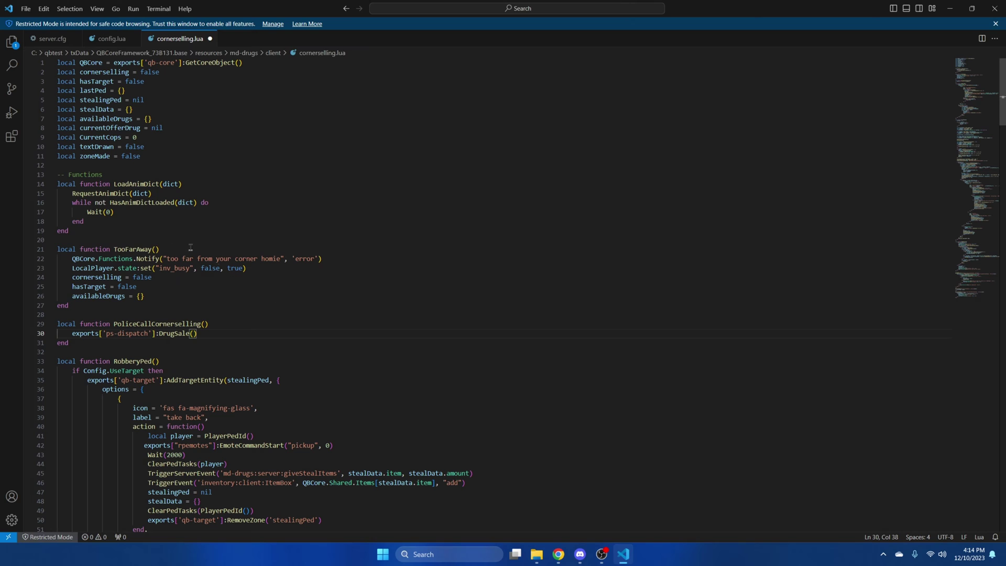
{"action": "left_click", "coordinate": [26, 8]}
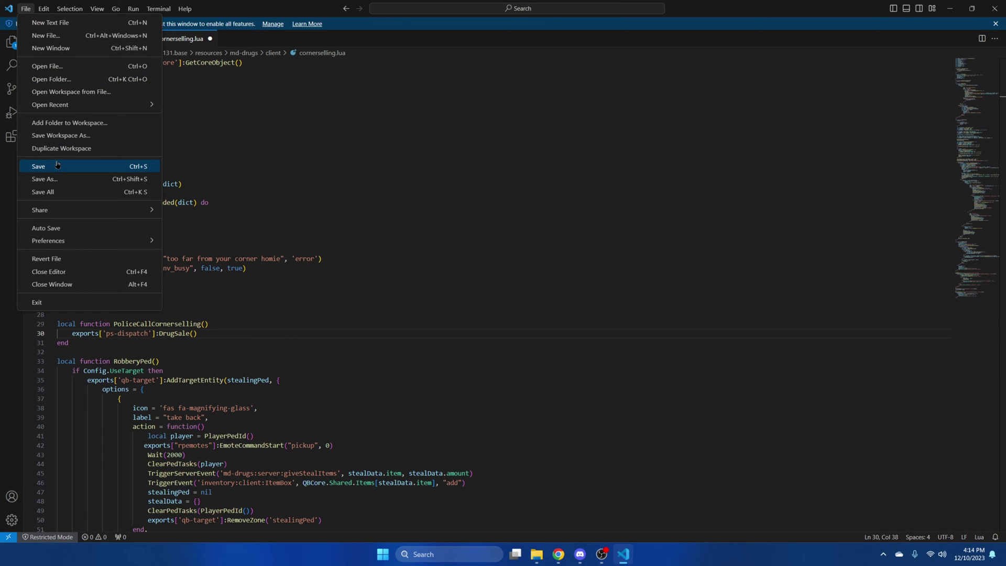
{"action": "left_click", "coordinate": [52, 164]}
Open md-drugs' client deliveries.lua in Visual Studio Code.
{"action": "left_click", "coordinate": [536, 554]}
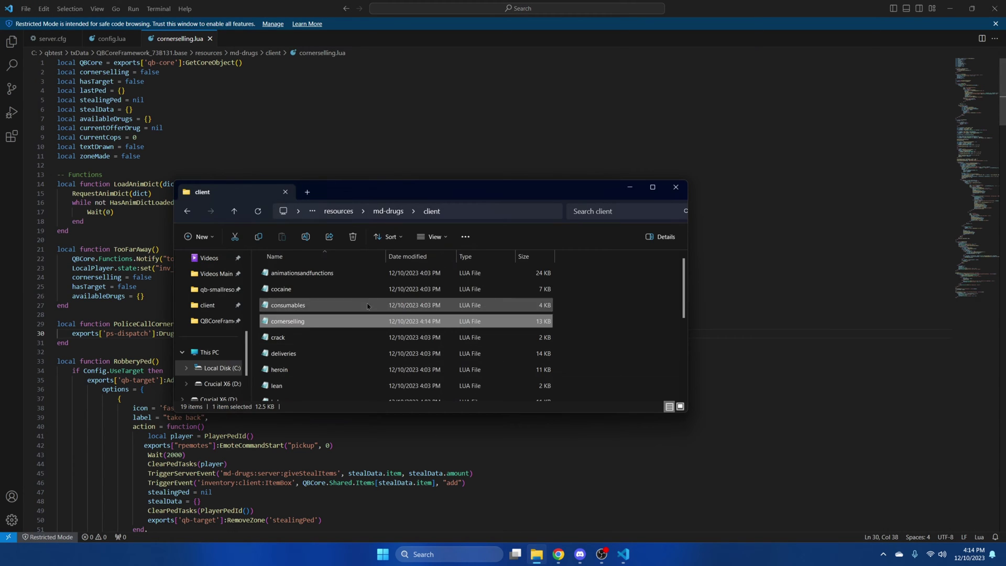
{"action": "left_click", "coordinate": [307, 353]}
{"action": "right_click", "coordinate": [307, 353]}
{"action": "mouse_move", "coordinate": [361, 202]}
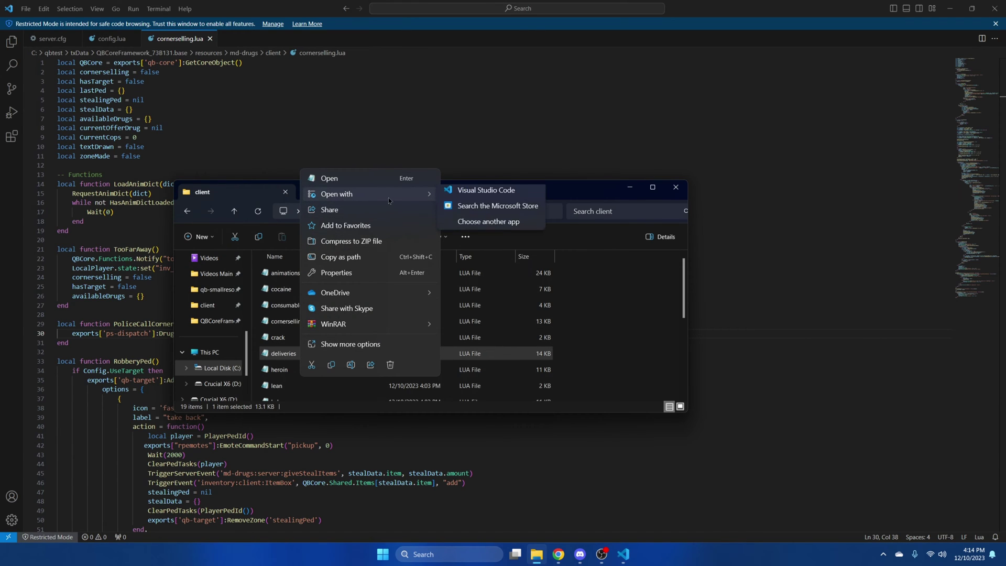
{"action": "left_click", "coordinate": [475, 190]}
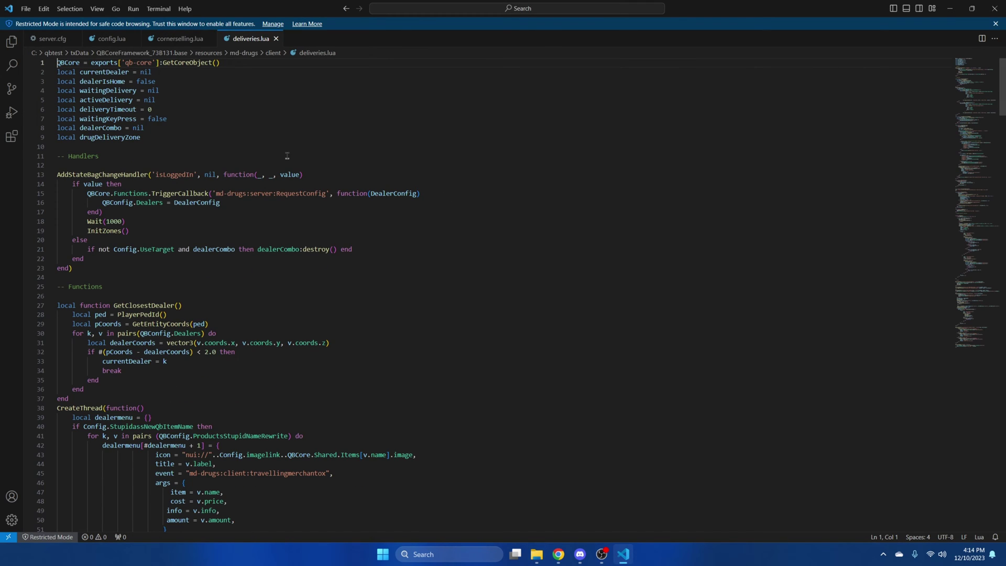
Replace PoliceCallDeliveries' print on line 168 with exports['ps-dispatch']:DrugSale() and save.
{"action": "scroll", "coordinate": [287, 155], "scroll_direction": "down", "scroll_amount": 7}
{"action": "left_click_drag", "start_coordinate": [998, 118], "coordinate": [997, 266]}
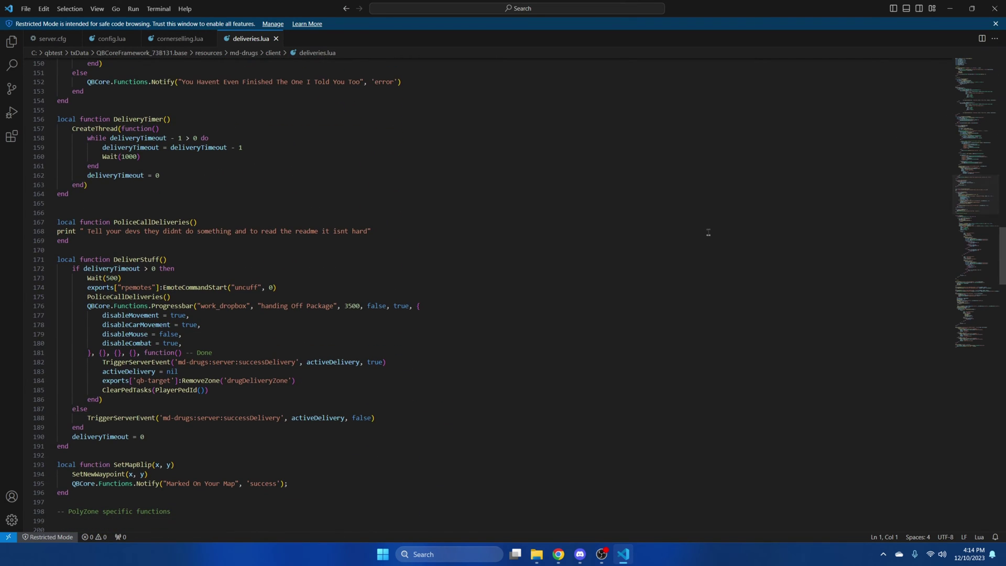
{"action": "left_click_drag", "start_coordinate": [58, 231], "coordinate": [385, 228]}
{"action": "key", "text": "ctrl+v"}
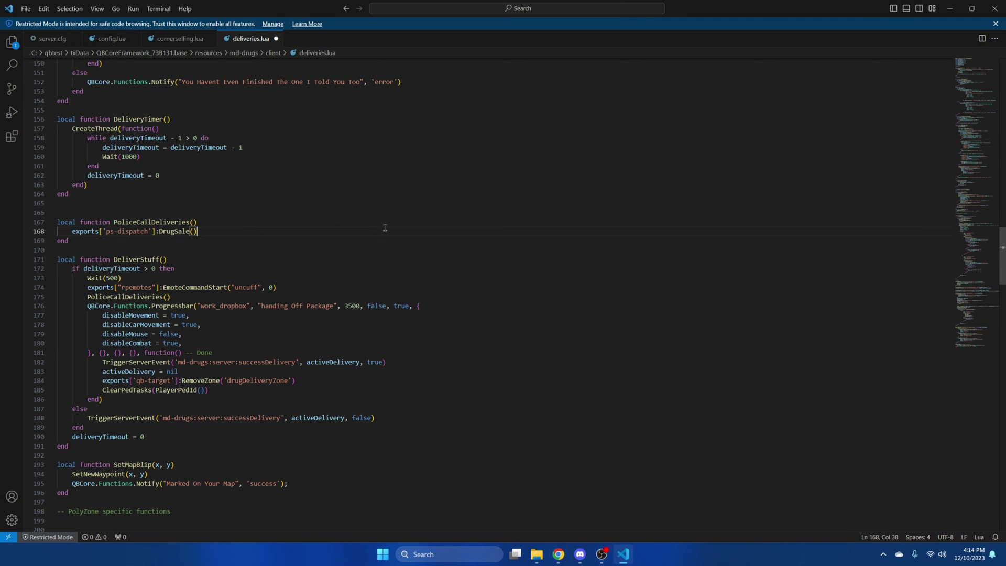
{"action": "left_click", "coordinate": [26, 9]}
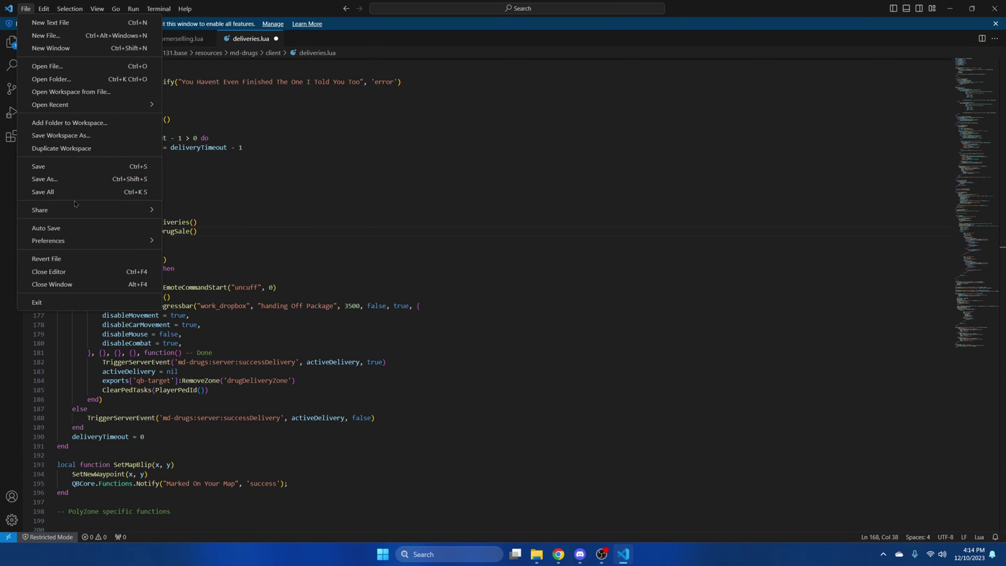
{"action": "left_click", "coordinate": [66, 168]}
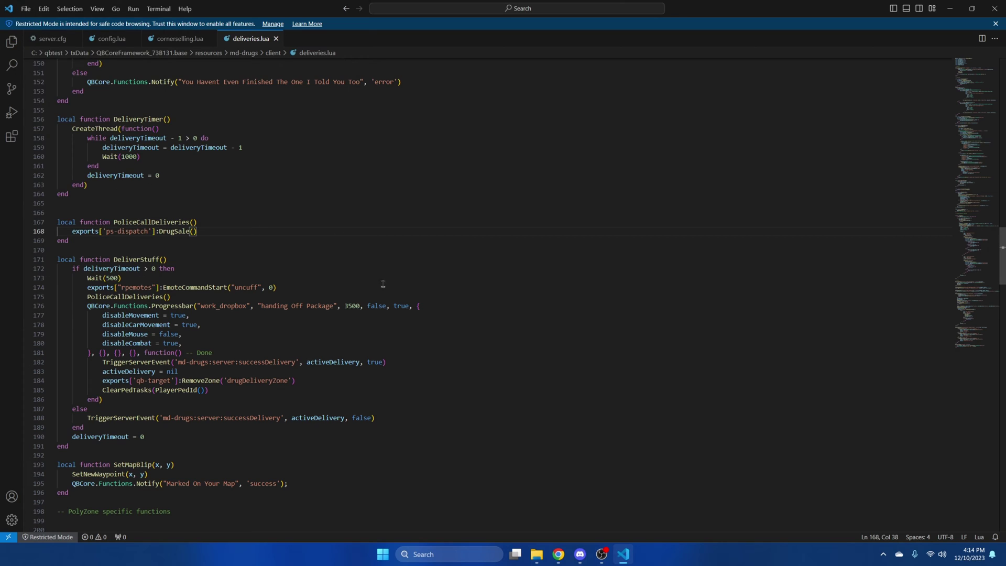
{"action": "left_click", "coordinate": [536, 553]}
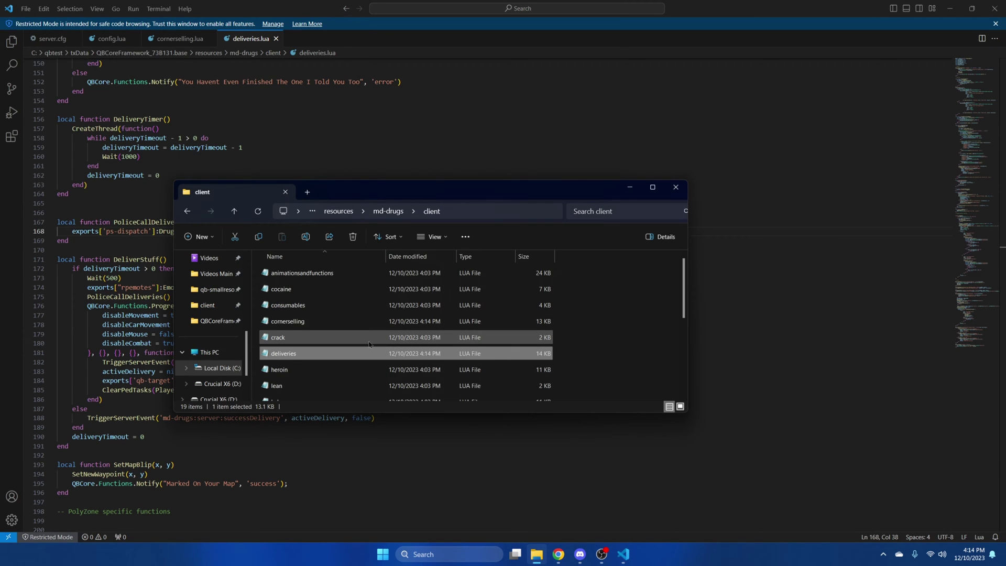
In oxyruns.lua, replace PoliceCallOxy's line 16 print with the DrugSale call and save.
{"action": "scroll", "coordinate": [367, 342], "scroll_direction": "down", "scroll_amount": 3}
{"action": "right_click", "coordinate": [300, 313]}
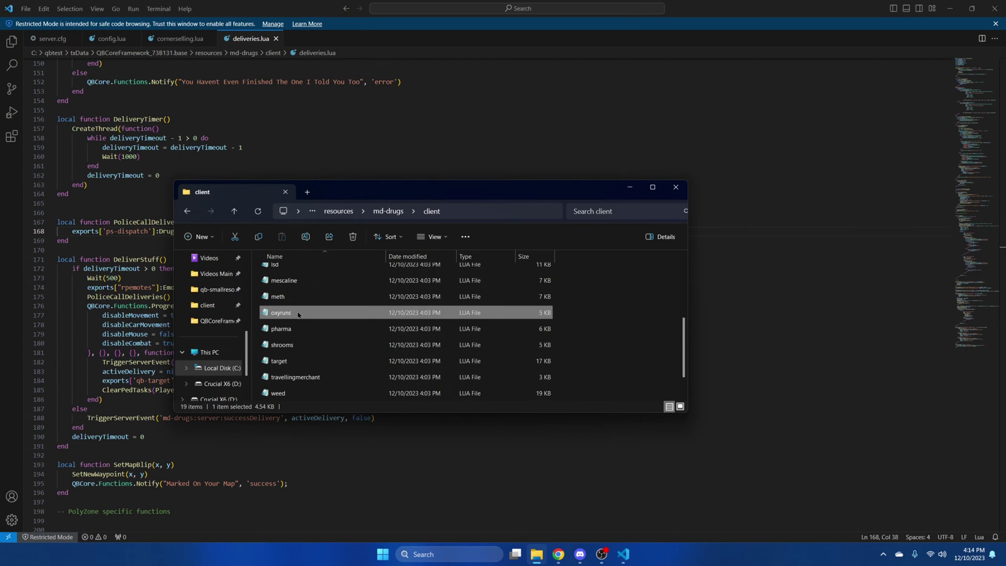
{"action": "mouse_move", "coordinate": [367, 360]}
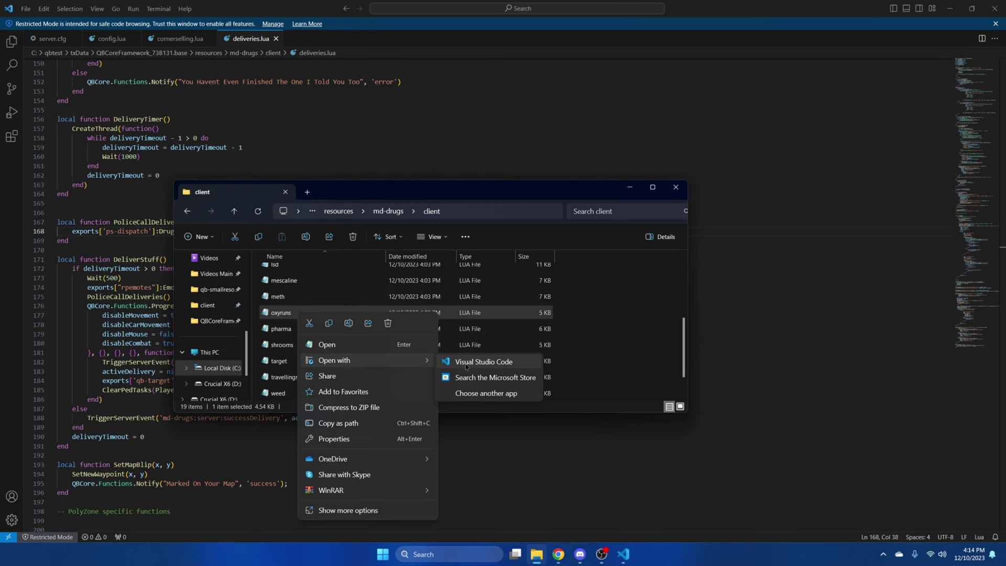
{"action": "left_click", "coordinate": [450, 356]}
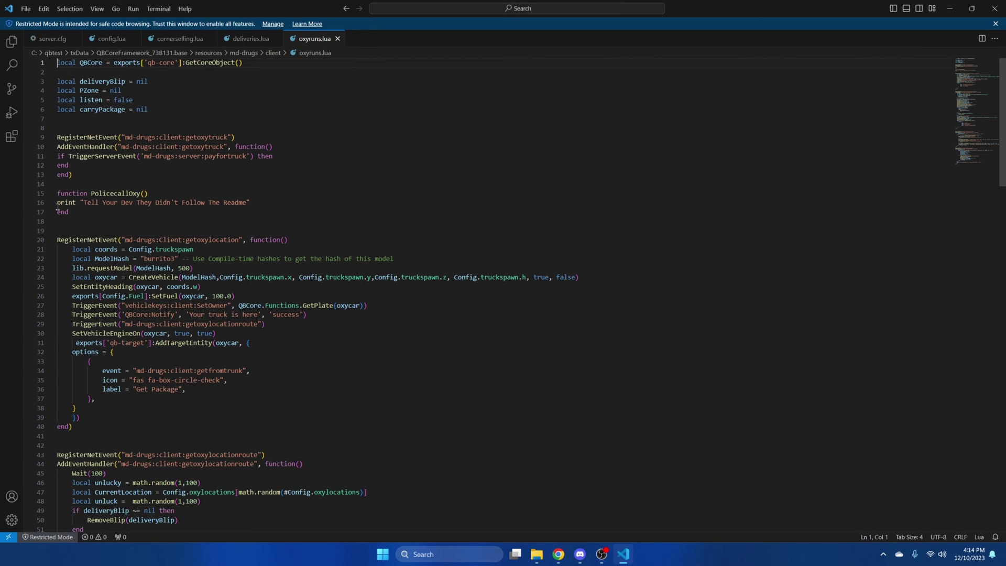
{"action": "left_click_drag", "start_coordinate": [58, 206], "coordinate": [266, 206]}
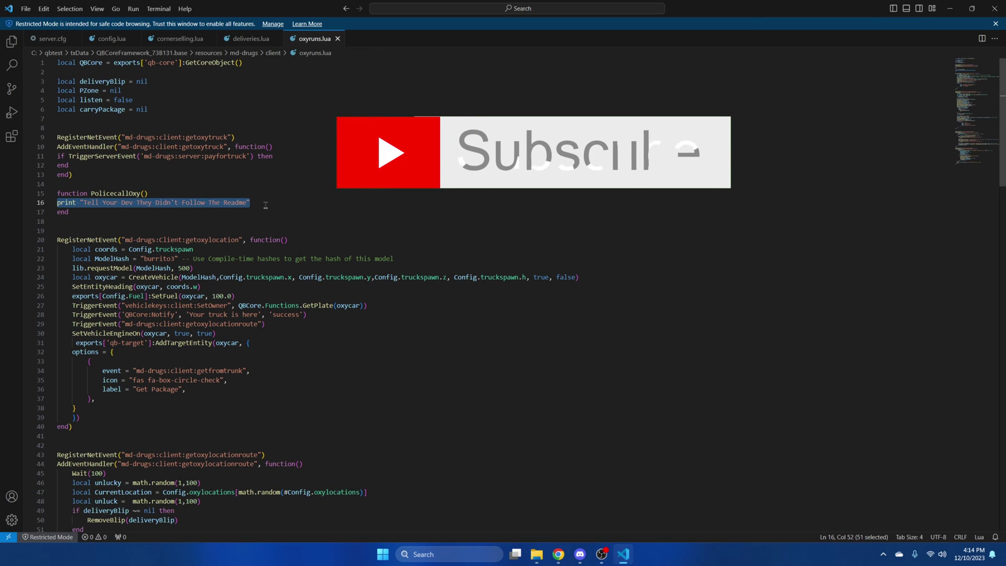
{"action": "type", "text": "exports['ps-dispatch']:DrugSale()"}
{"action": "left_click", "coordinate": [26, 9]}
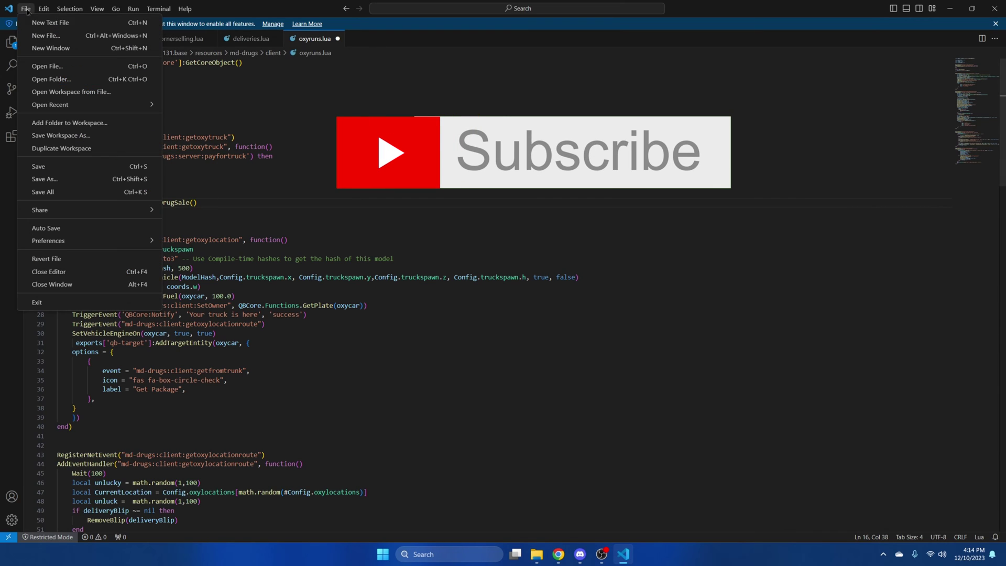
{"action": "left_click", "coordinate": [42, 164]}
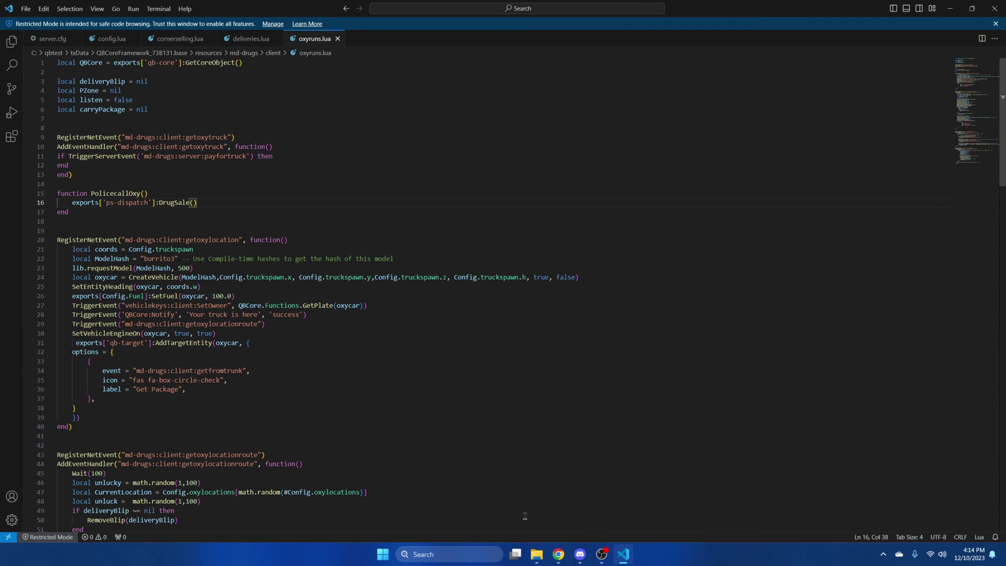
Open wholesale.lua and replace PoliceCallWholesale's line 5 print with the DrugSale call.
{"action": "left_click", "coordinate": [537, 554]}
{"action": "right_click", "coordinate": [300, 384]}
{"action": "mouse_move", "coordinate": [365, 219]}
{"action": "left_click", "coordinate": [461, 221]}
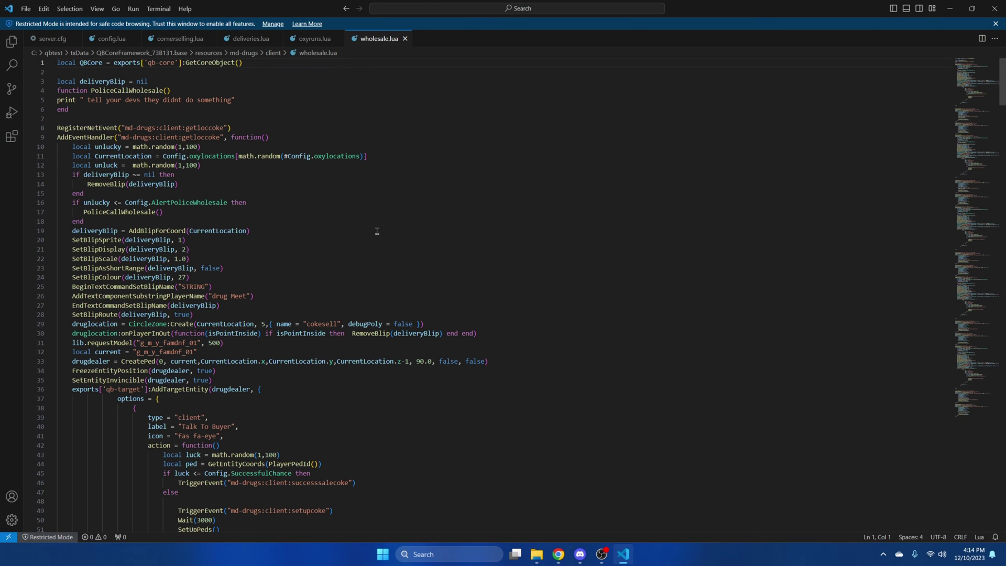
{"action": "left_click_drag", "start_coordinate": [57, 99], "coordinate": [184, 108]}
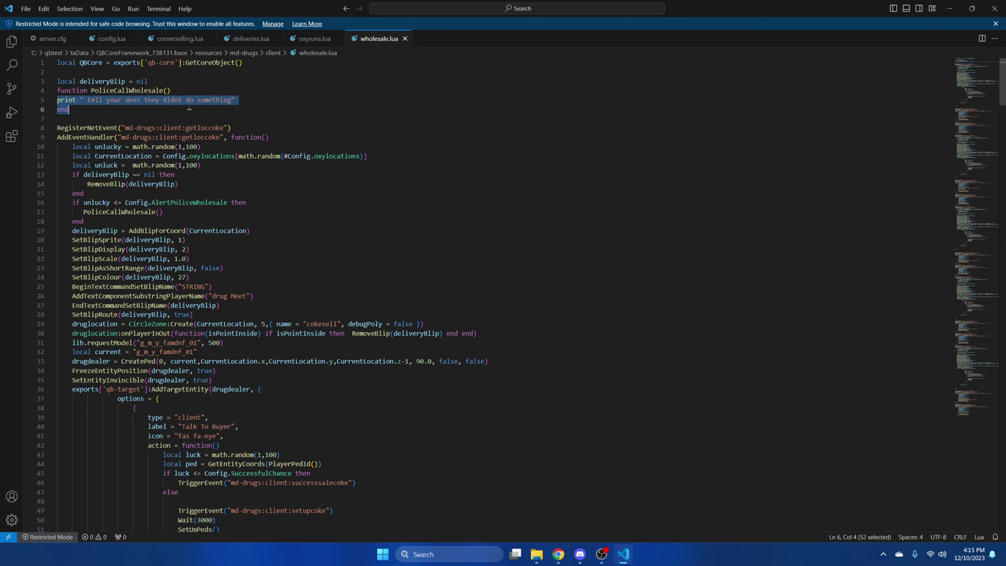
{"action": "key", "text": "ctrl+v"}
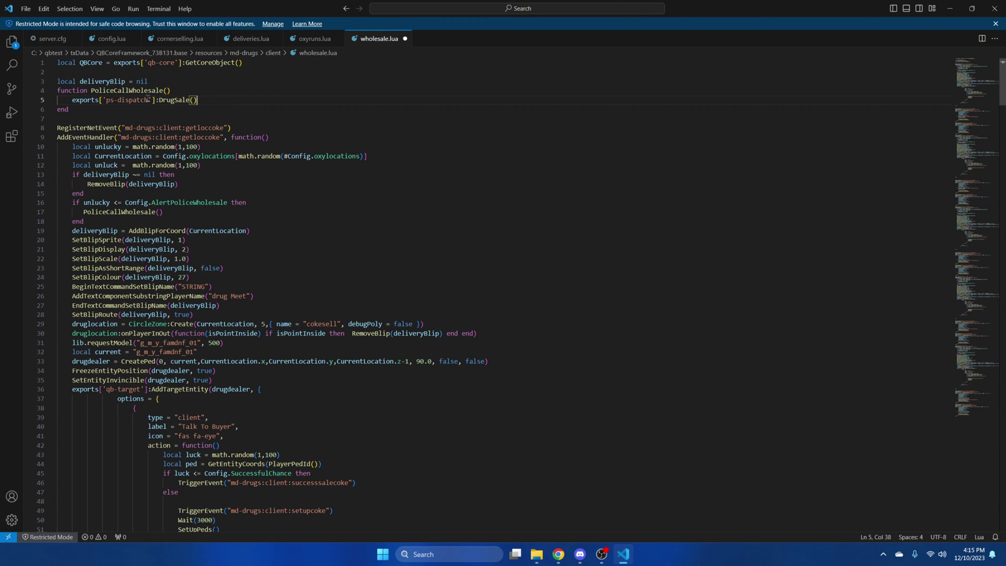